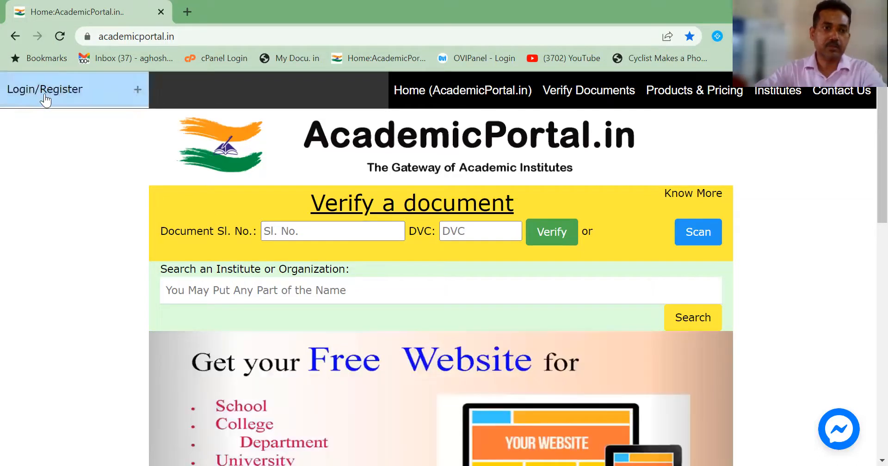
Step: Go from the Login/Register menu to the For Institute login page
click(46, 95)
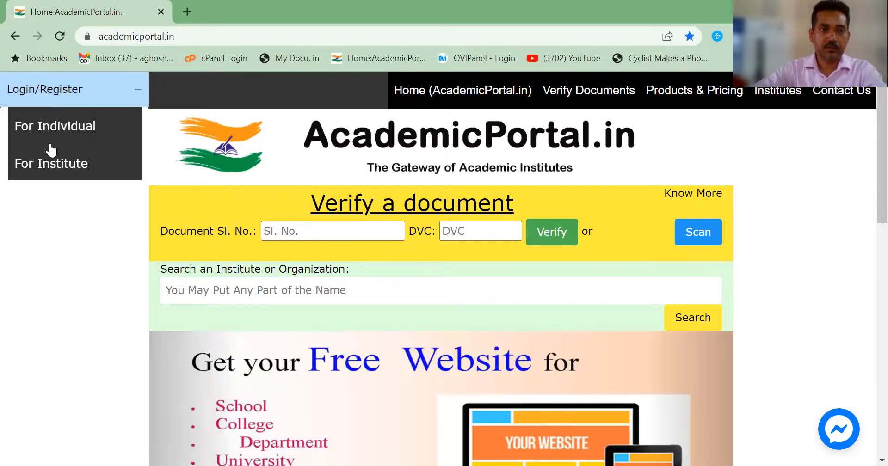
click(53, 164)
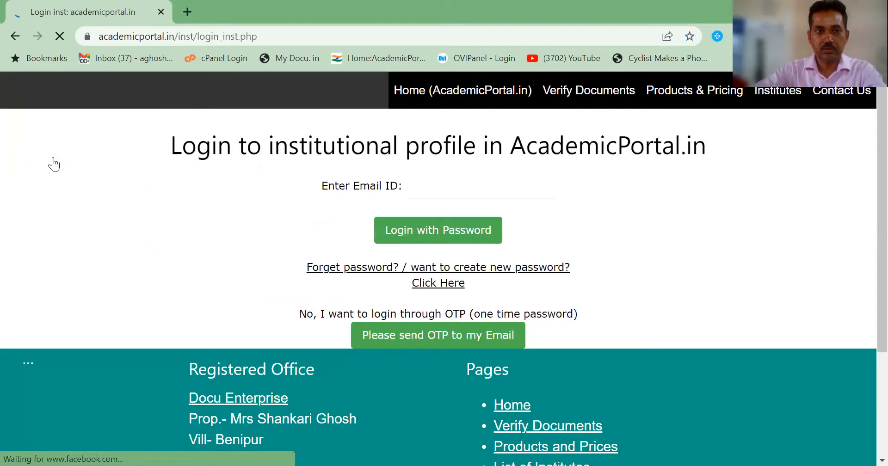
Step: Sign in as the institute with the saved login email and the account password
click(451, 193)
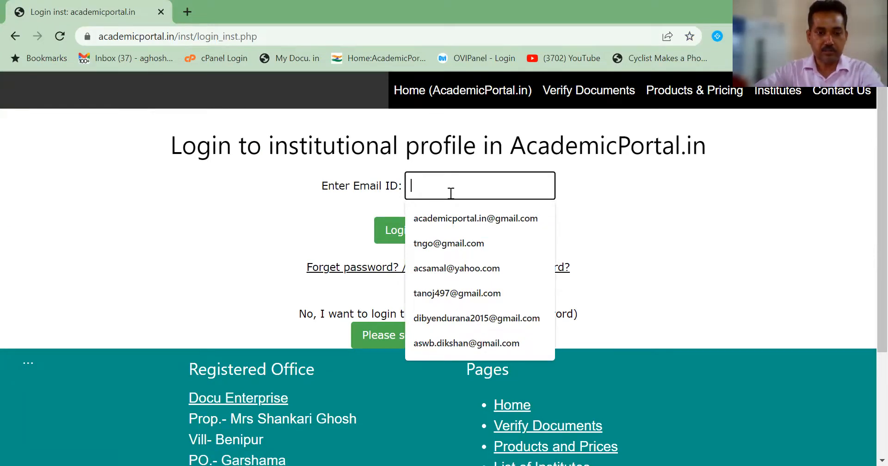
text(a)
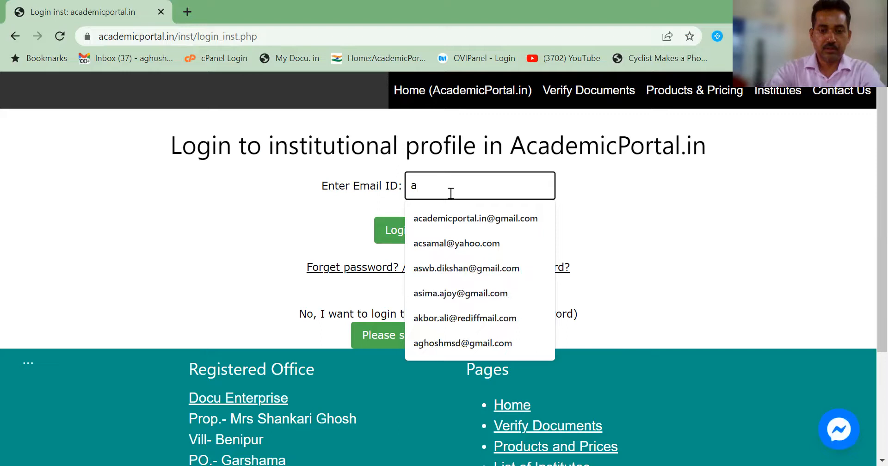
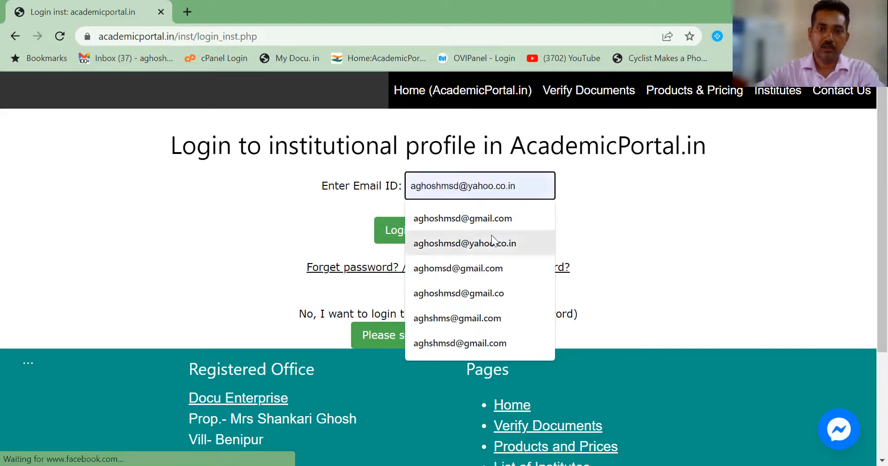
click(480, 221)
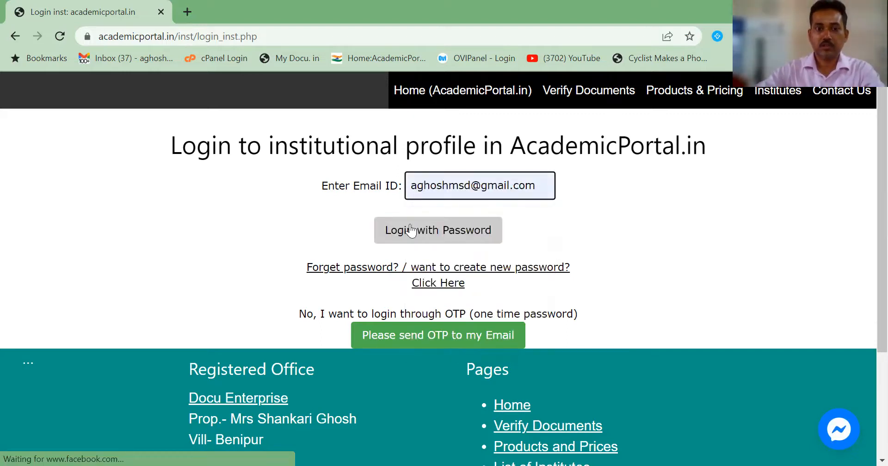
click(434, 242)
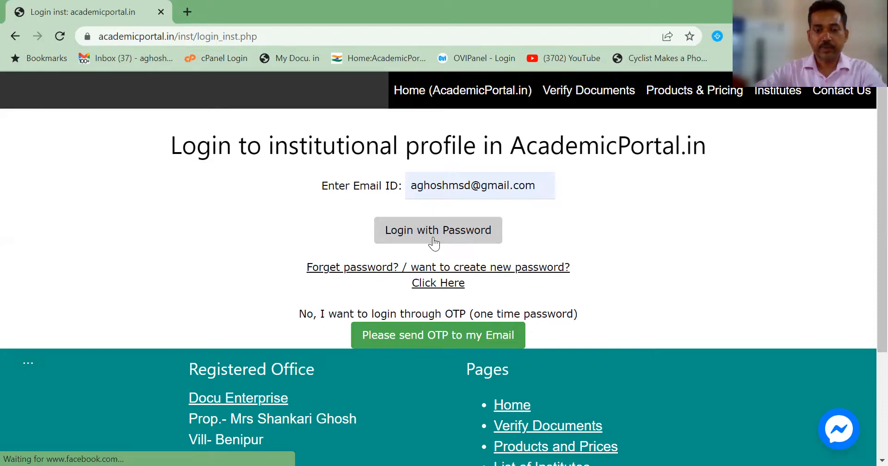
click(434, 241)
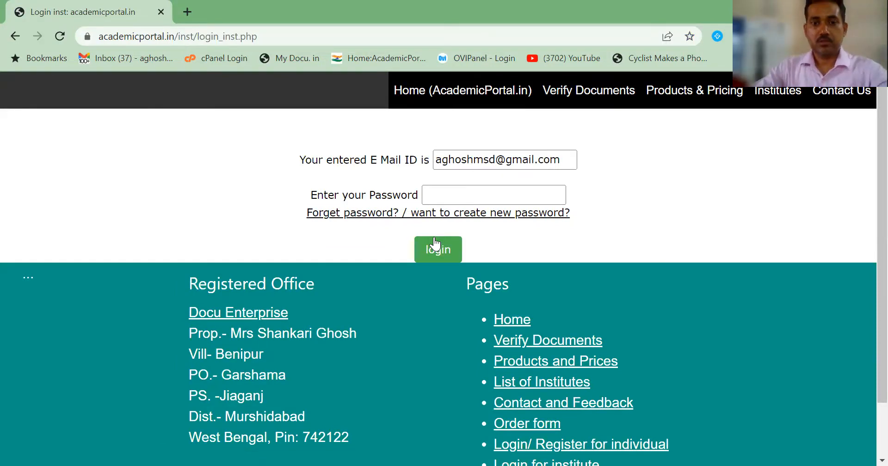
click(448, 199)
text(••)
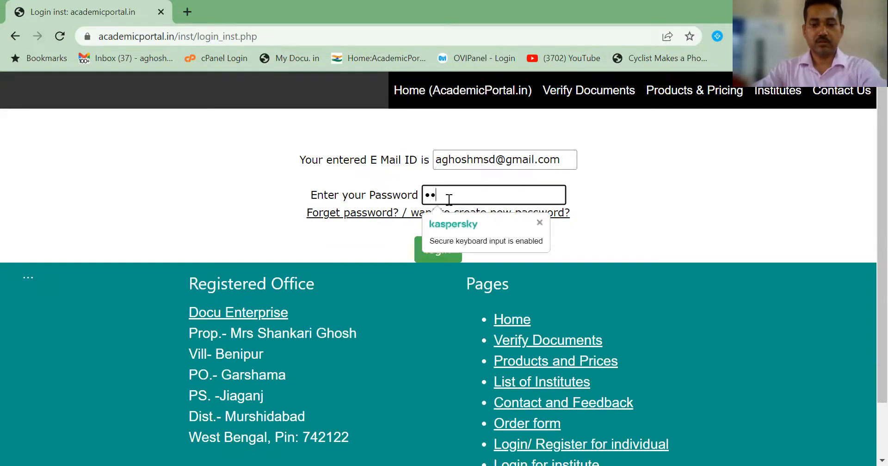
text(•)
click(421, 257)
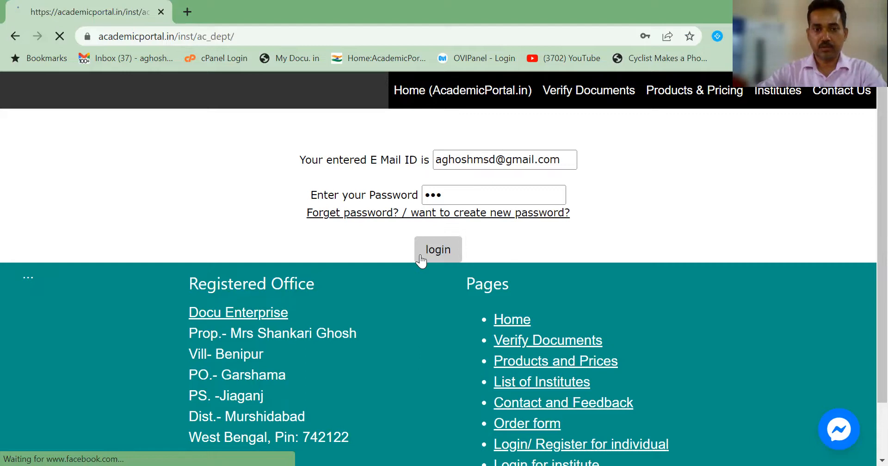
Step: Go to the department's Events page and scroll to the past webinars table
scroll(421, 246, down, 4)
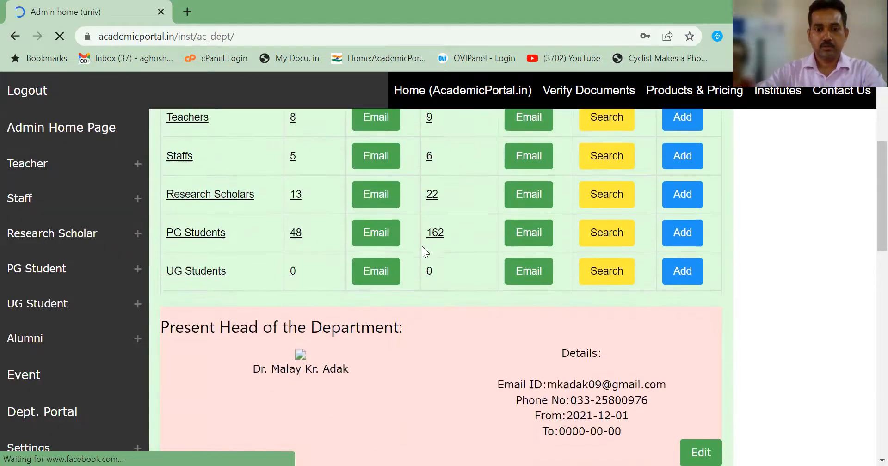
scroll(422, 246, down, 6)
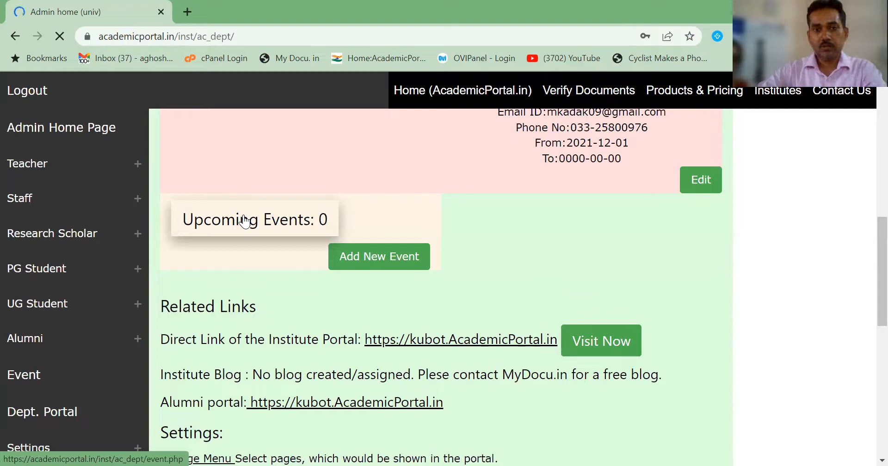
click(244, 221)
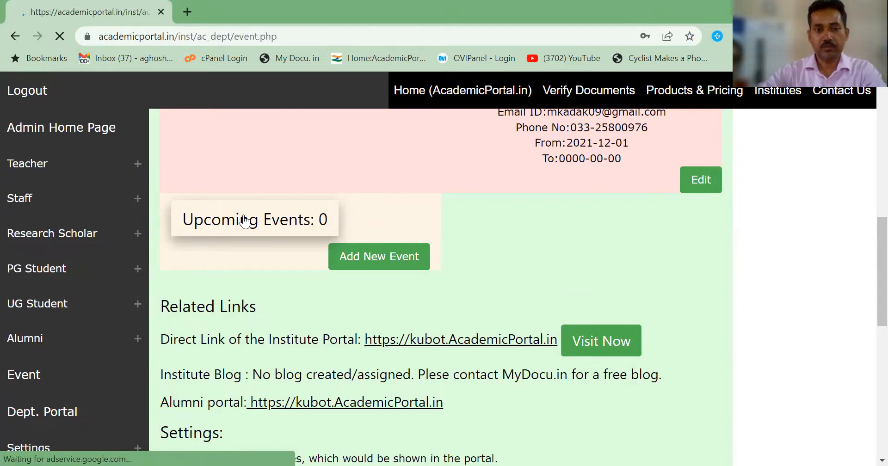
scroll(357, 271, down, 3)
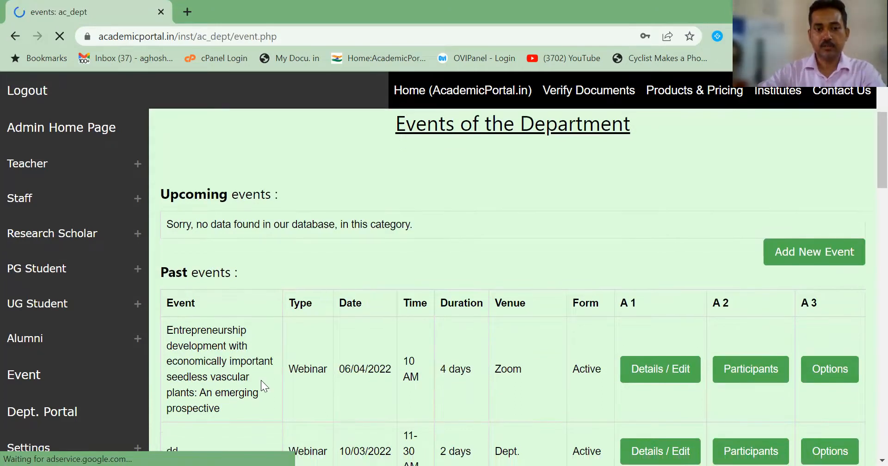
scroll(261, 380, down, 1)
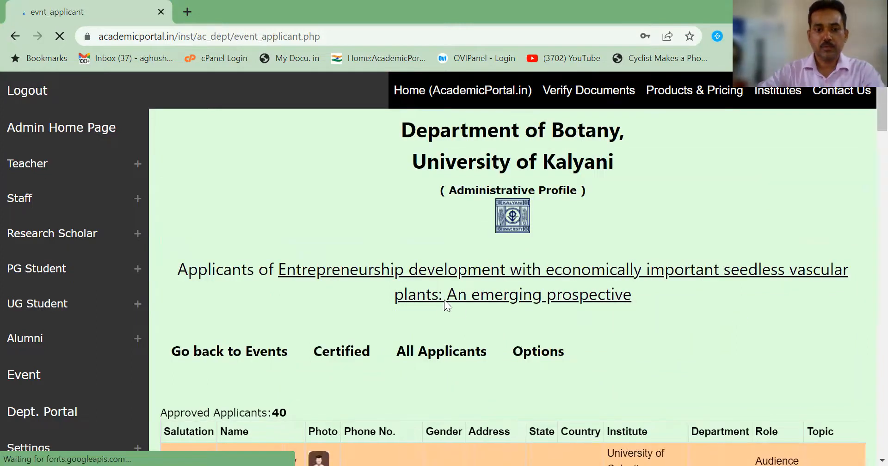
Step: Scroll through the webinar's 40 approved applicants and their roles
scroll(444, 302, down, 3)
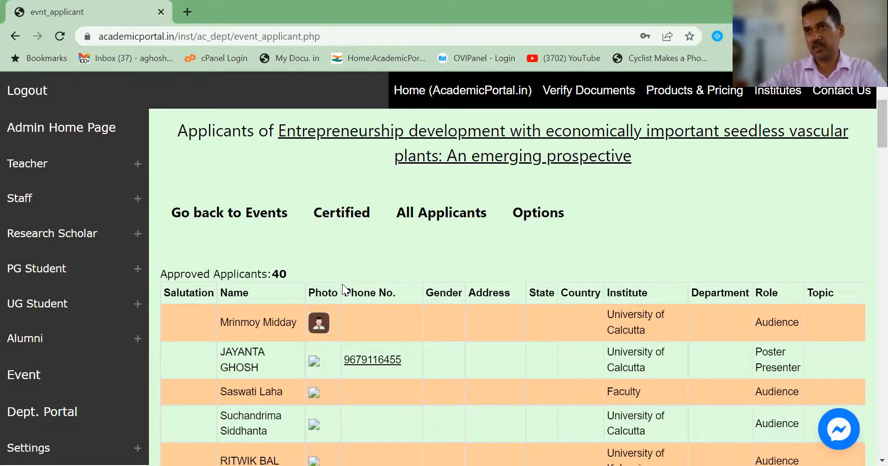
scroll(343, 286, down, 1)
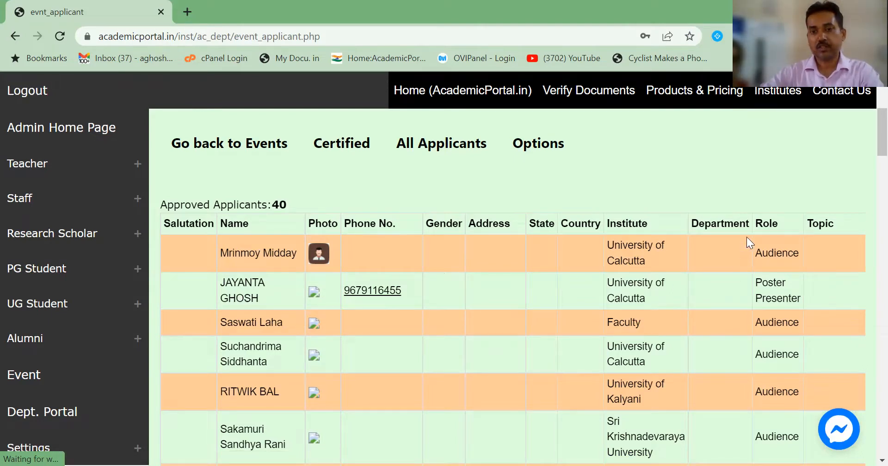
scroll(775, 363, down, 1)
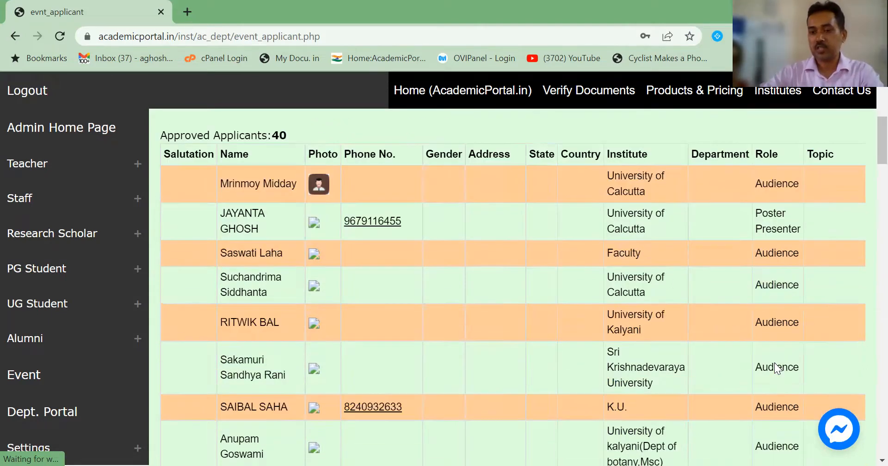
scroll(775, 368, down, 5)
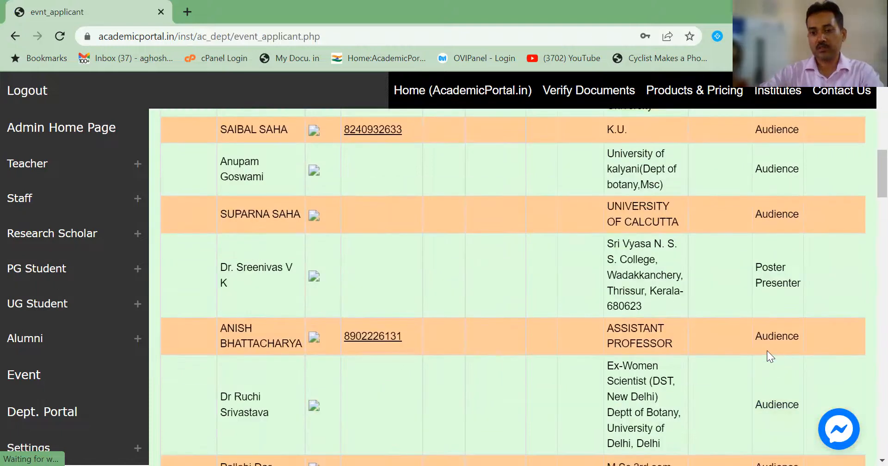
scroll(767, 351, down, 9)
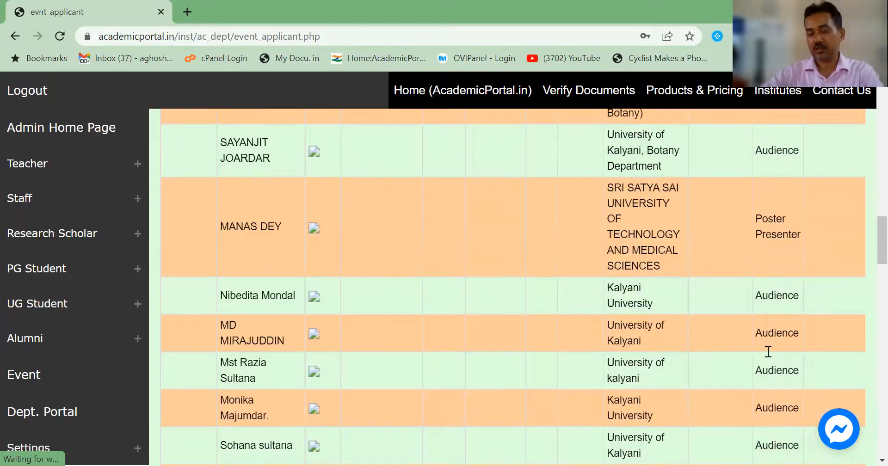
scroll(768, 352, down, 13)
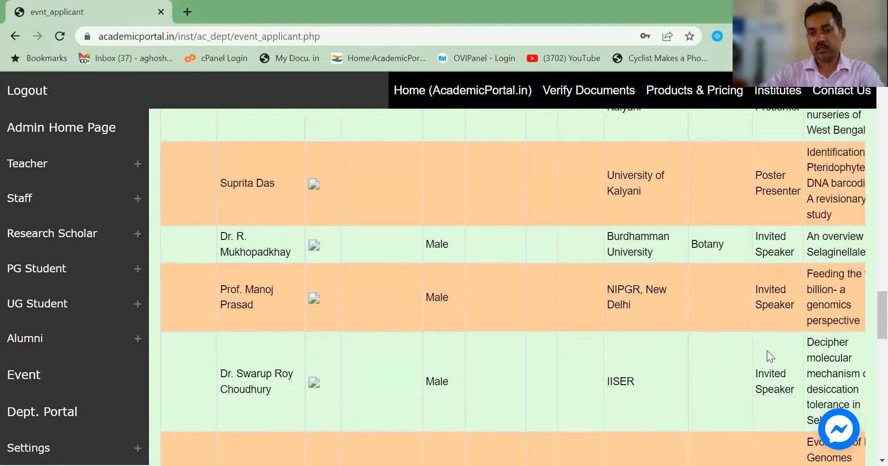
scroll(767, 351, down, 3)
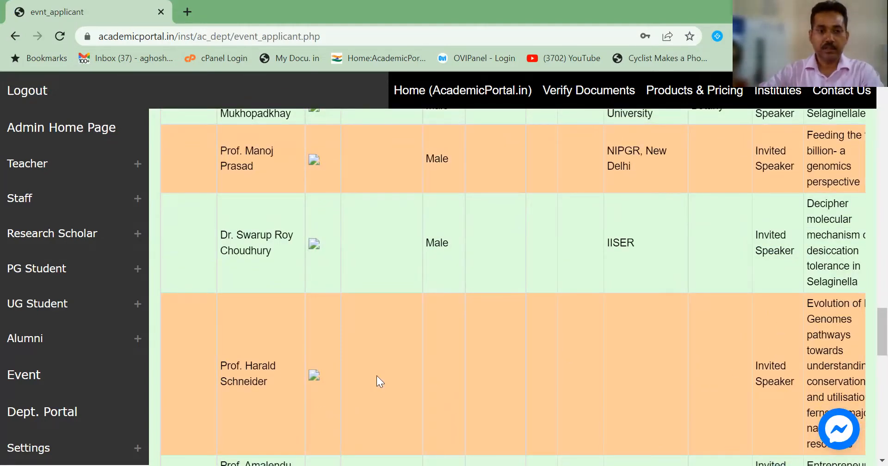
scroll(244, 346, up, 6)
scroll(245, 345, up, 15)
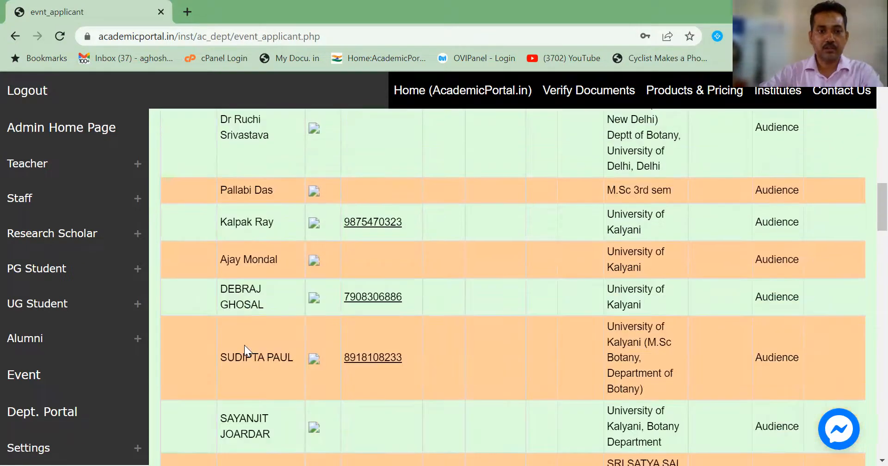
scroll(244, 345, down, 3)
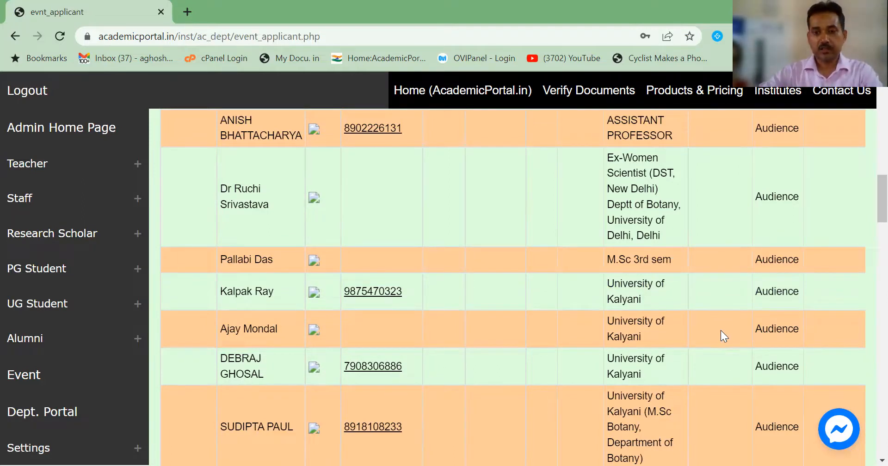
Step: Shift the applicants table right to reveal the Certify, Disapprove and Edit actions
drag(721, 330, 423, 365)
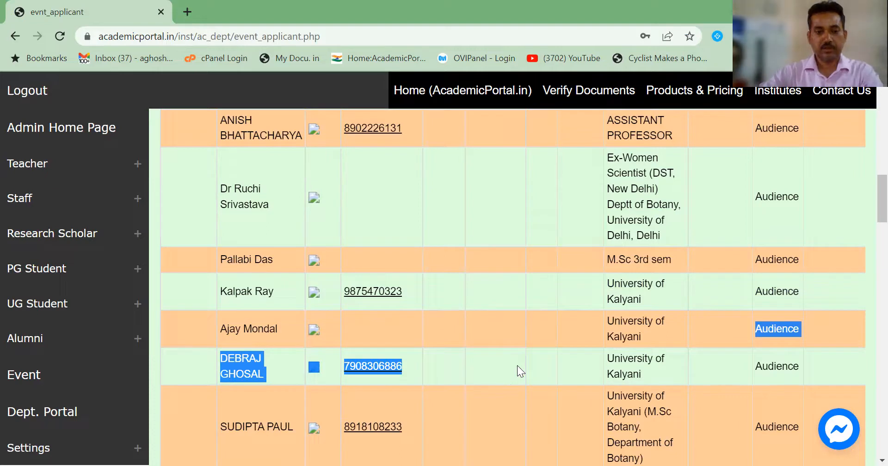
scroll(525, 359, right, 4)
scroll(525, 359, left, 4)
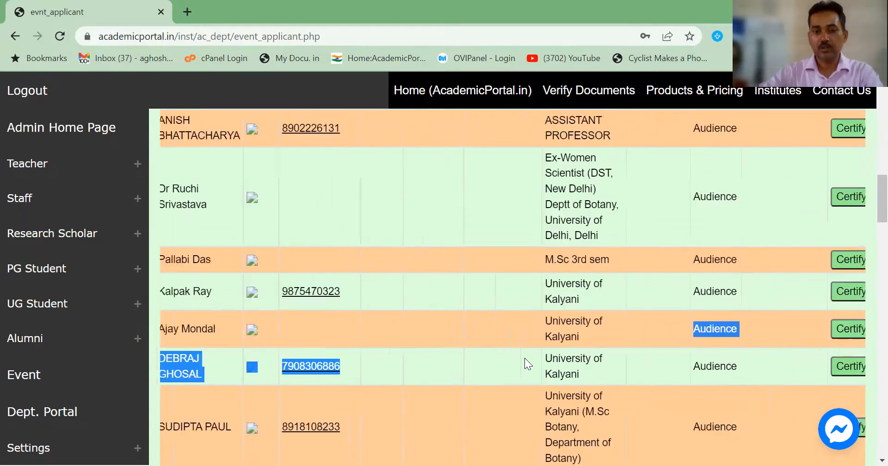
scroll(547, 357, down, 3)
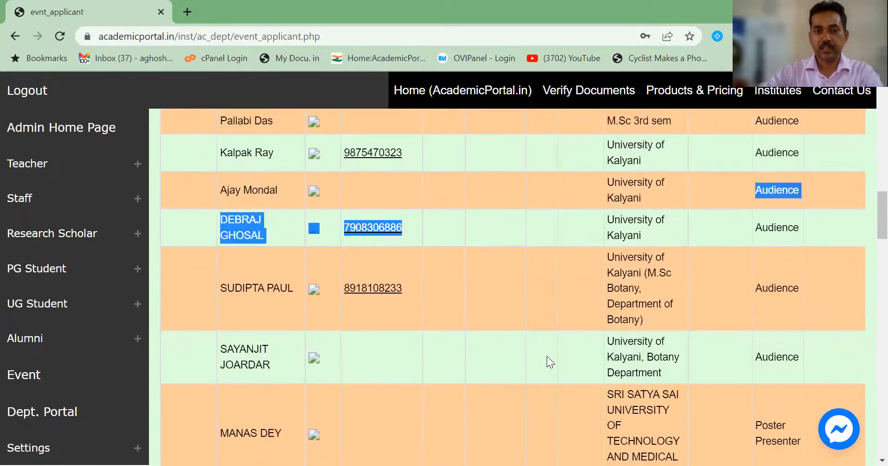
scroll(547, 356, up, 1)
click(498, 305)
scroll(499, 305, right, 4)
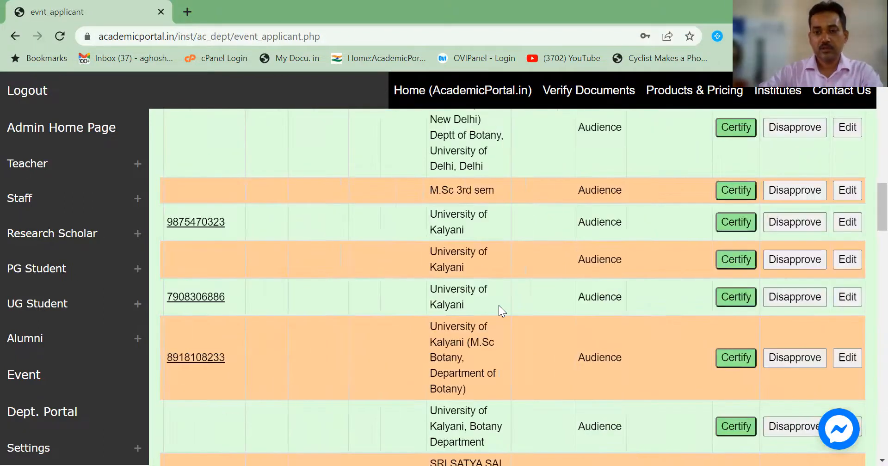
Step: Open the edit form for the chosen applicant
click(843, 299)
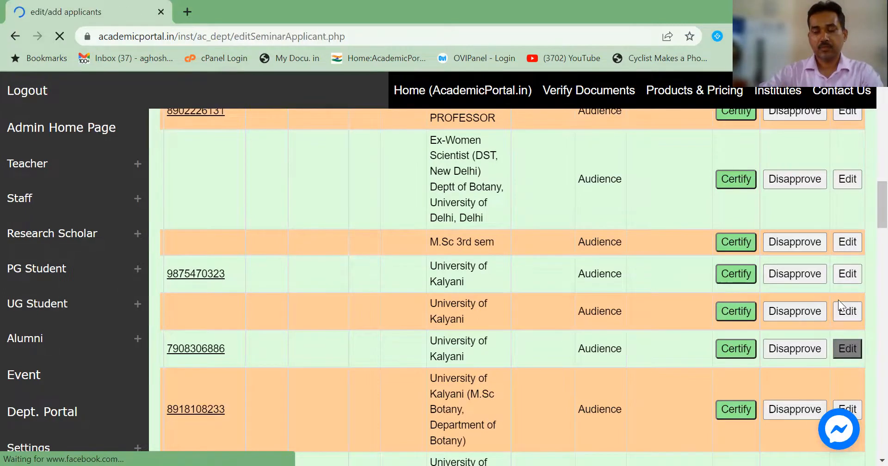
scroll(689, 302, down, 5)
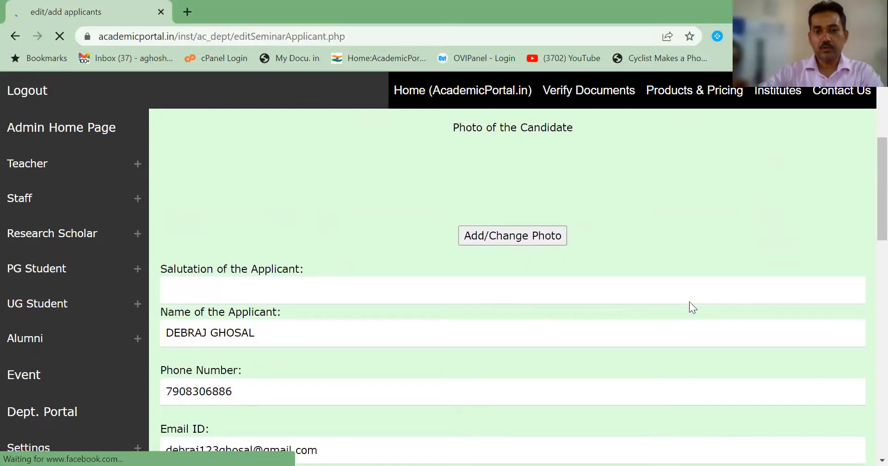
scroll(499, 248, up, 2)
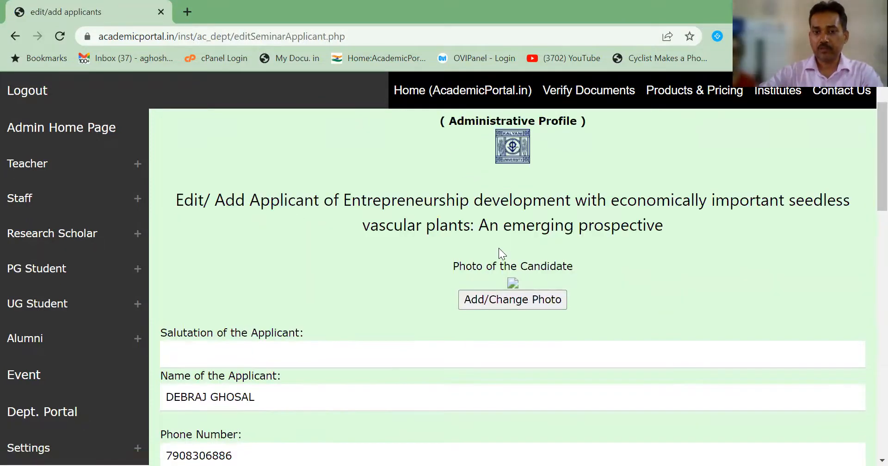
scroll(407, 319, down, 3)
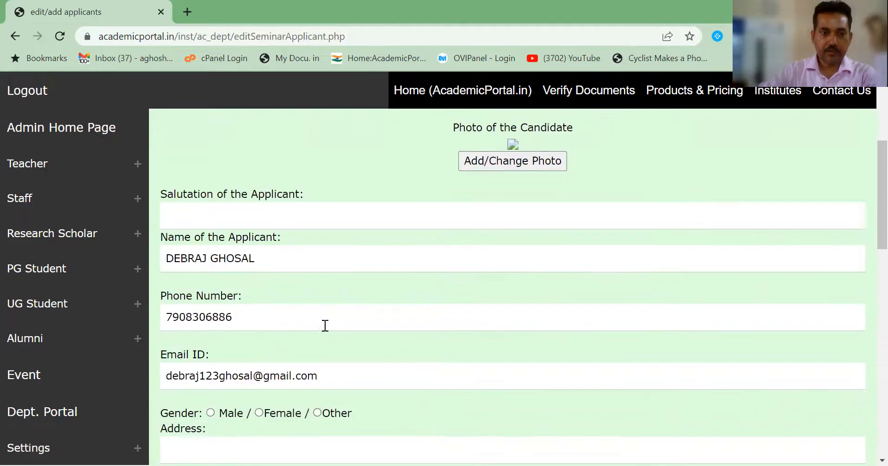
Step: Retype the applicant's all-capitals name in title case and save the record
click(178, 258)
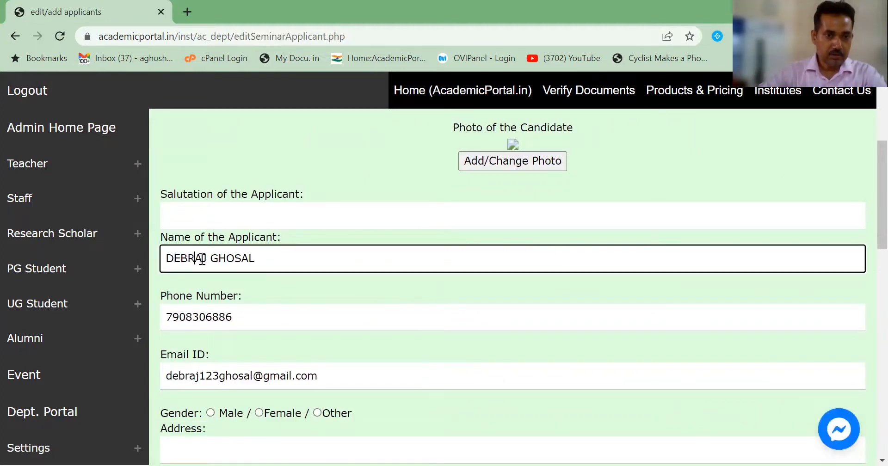
click(202, 258)
drag(177, 258, 174, 258)
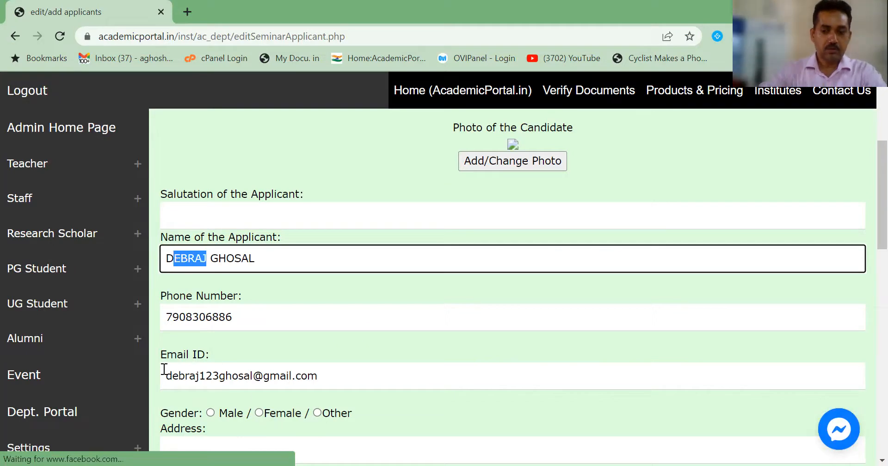
key(BackSpace)
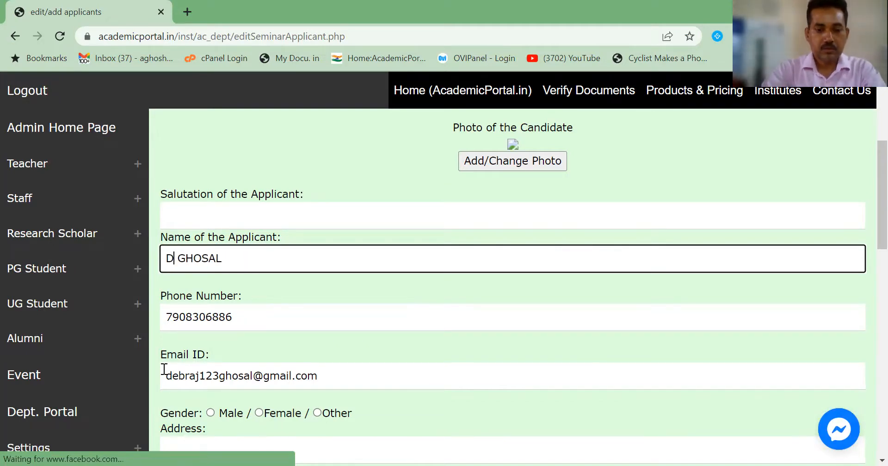
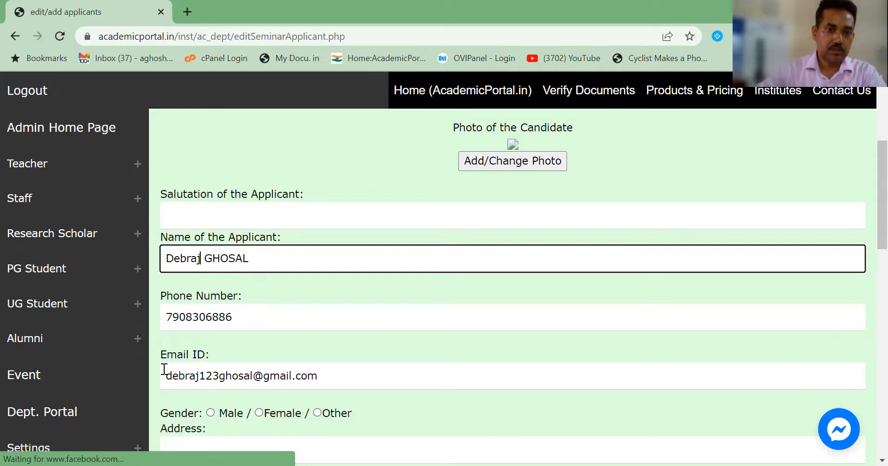
click(262, 250)
key(BackSpace)
key(BackSpace)
key(BackSpace)
key(BackSpace)
key(BackSpace)
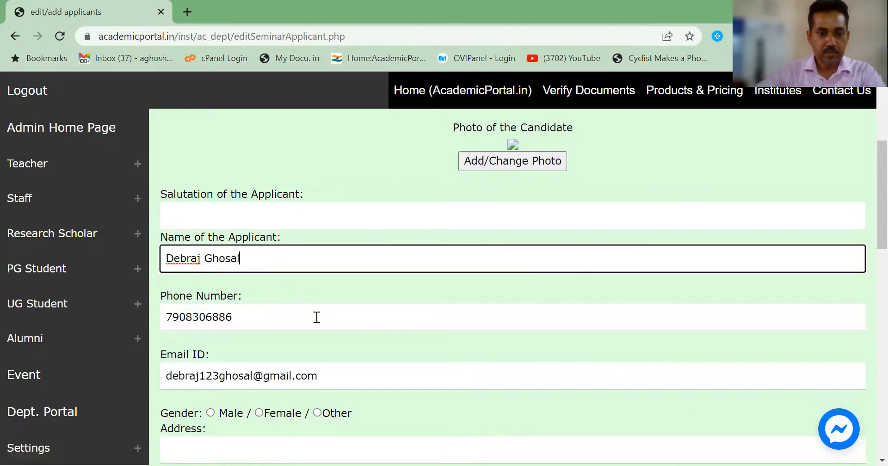
scroll(317, 317, down, 6)
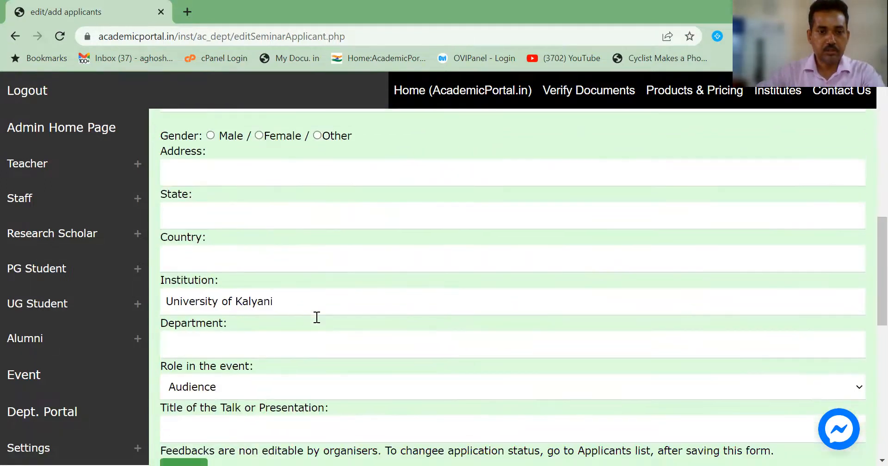
scroll(316, 319, down, 5)
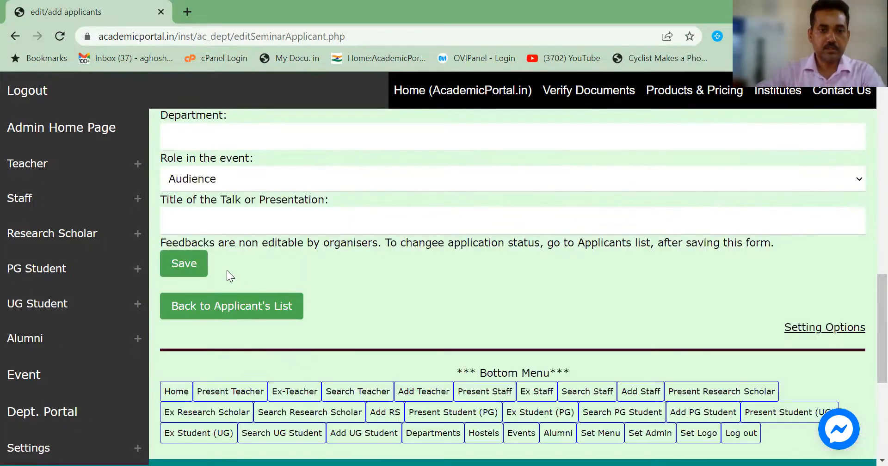
click(190, 275)
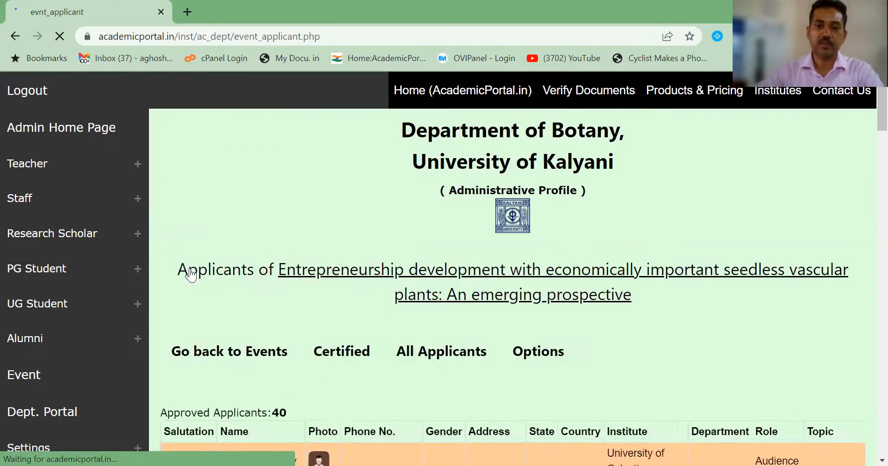
scroll(191, 275, down, 3)
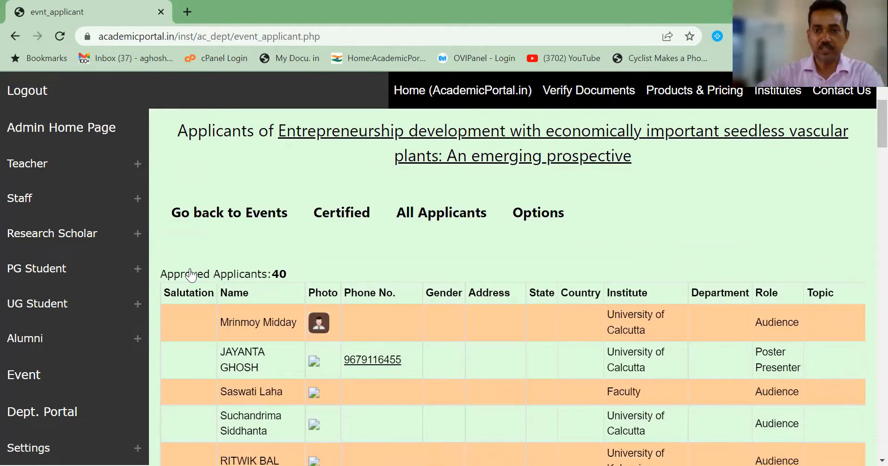
scroll(190, 275, down, 1)
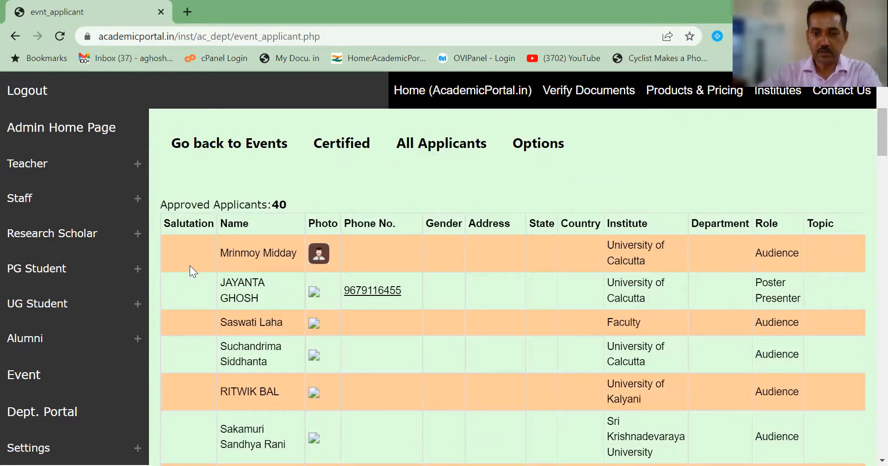
scroll(190, 265, down, 3)
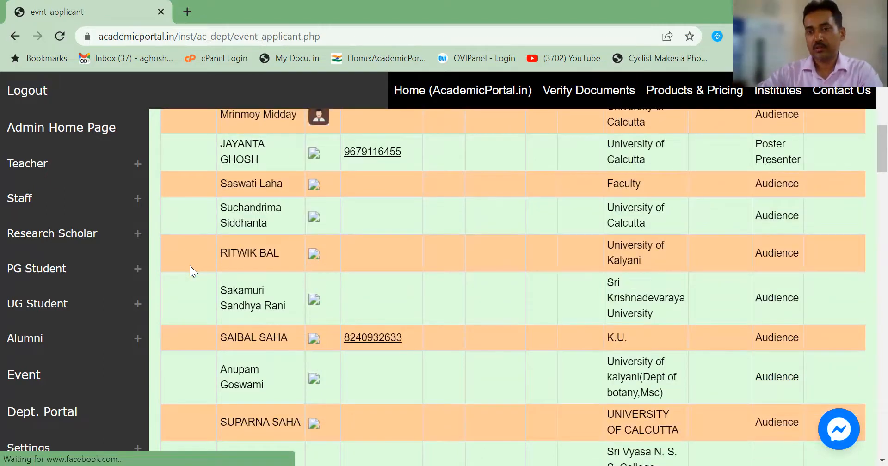
scroll(190, 266, down, 5)
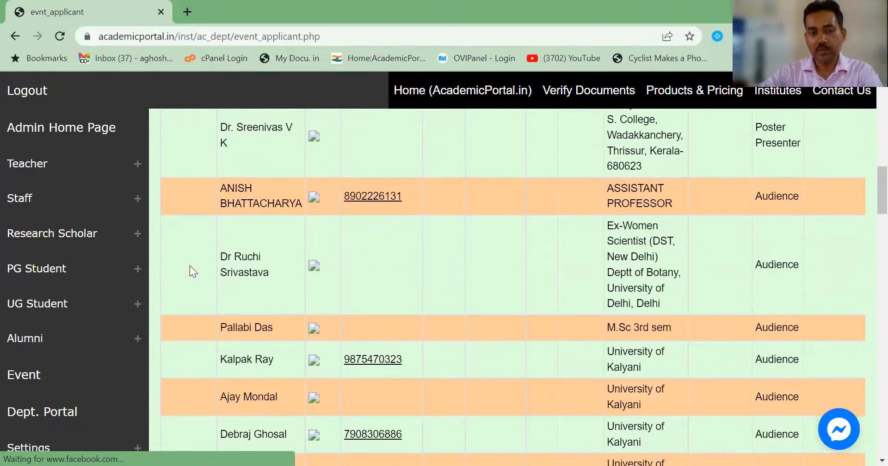
scroll(190, 265, down, 10)
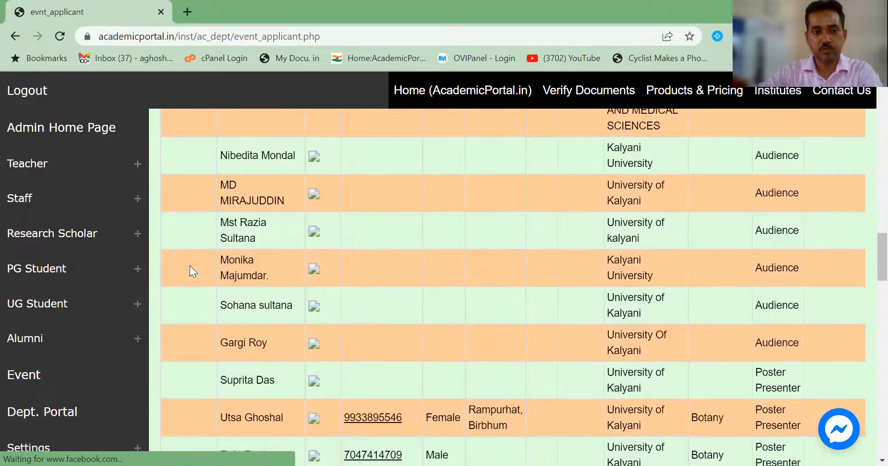
scroll(190, 272, down, 2)
scroll(194, 271, down, 2)
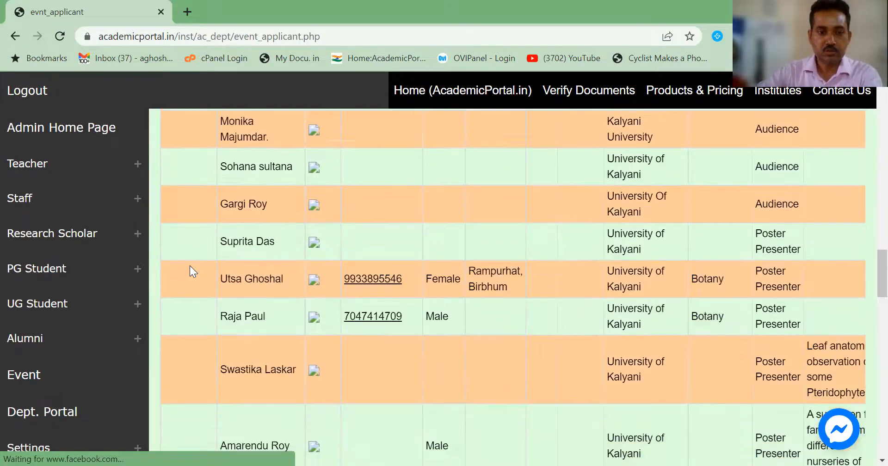
scroll(275, 403, down, 2)
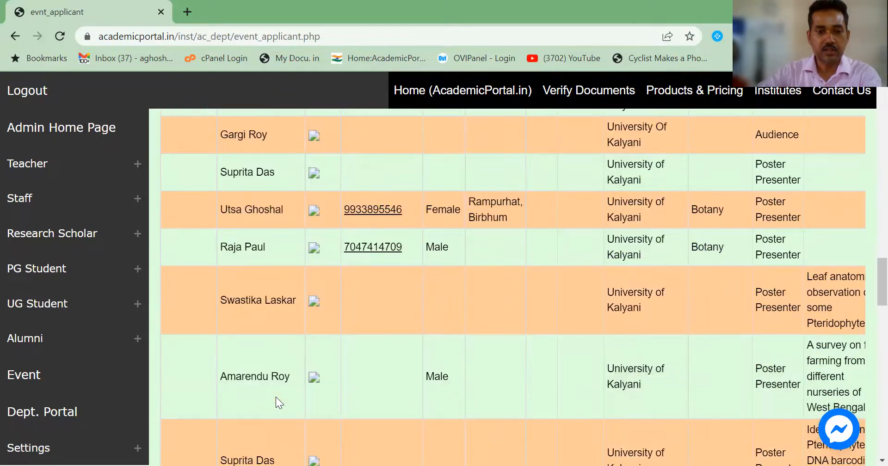
scroll(276, 397, down, 2)
scroll(276, 397, down, 2)
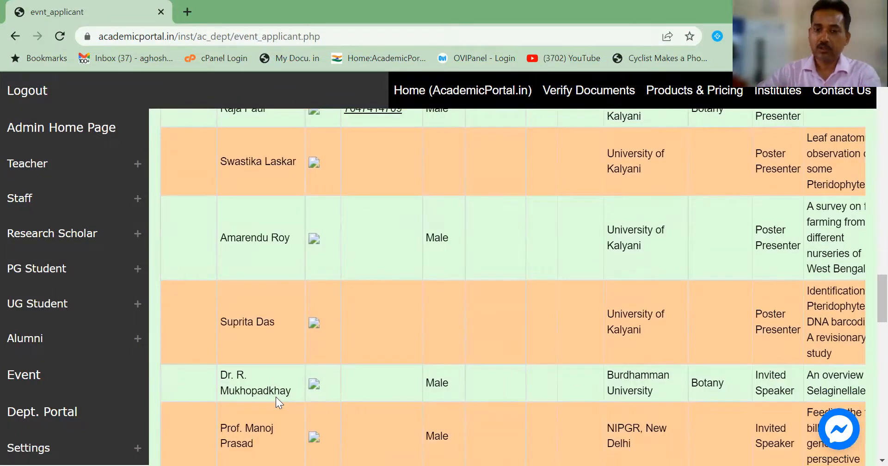
scroll(304, 338, down, 6)
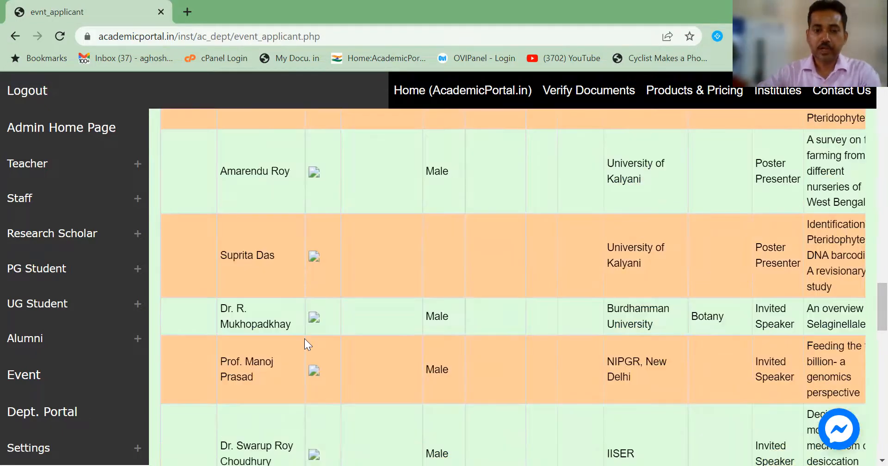
scroll(305, 339, down, 10)
scroll(304, 339, up, 2)
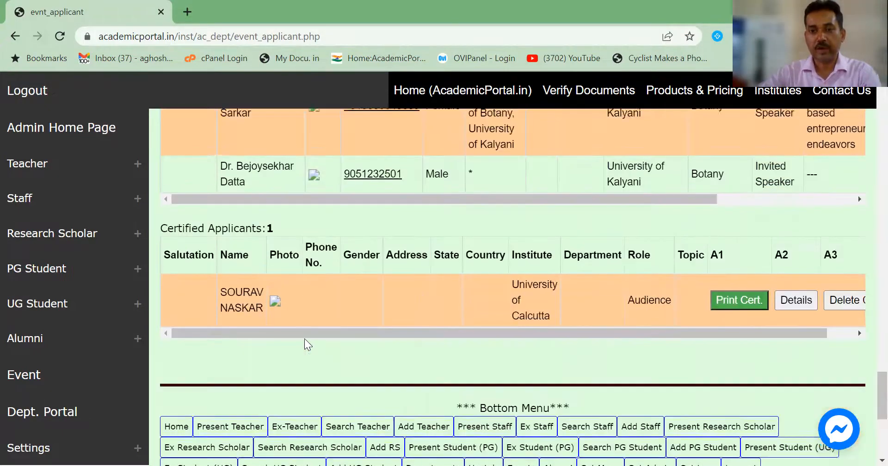
scroll(274, 265, up, 20)
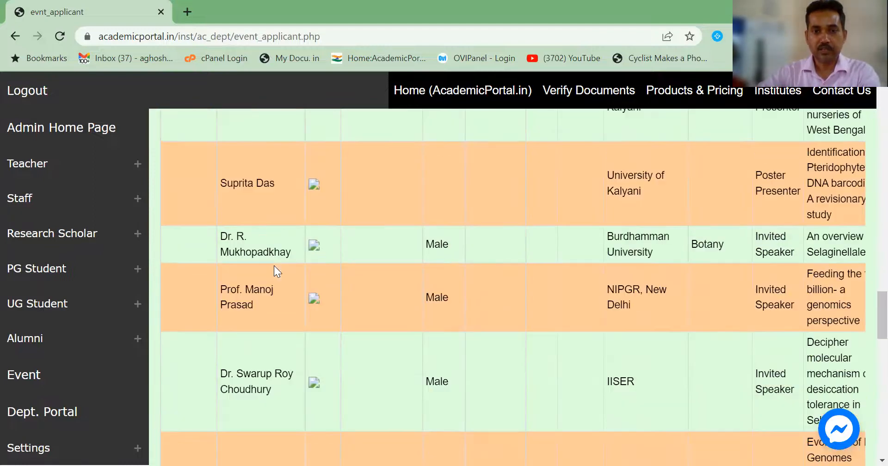
scroll(274, 266, up, 5)
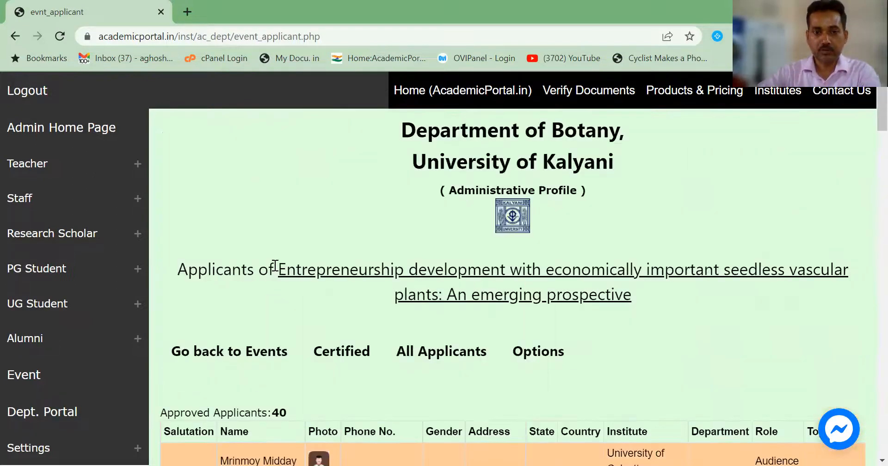
Step: Show all applicants, view the Add New Applicant email form, then return to the list
click(433, 354)
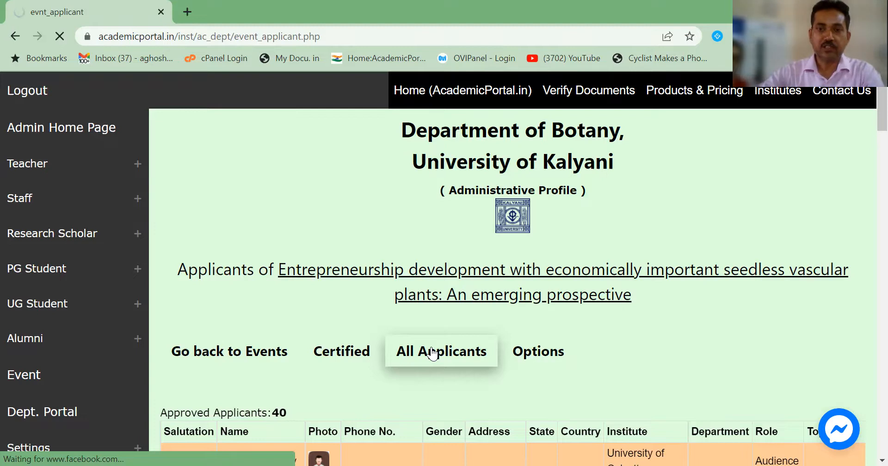
scroll(397, 357, down, 2)
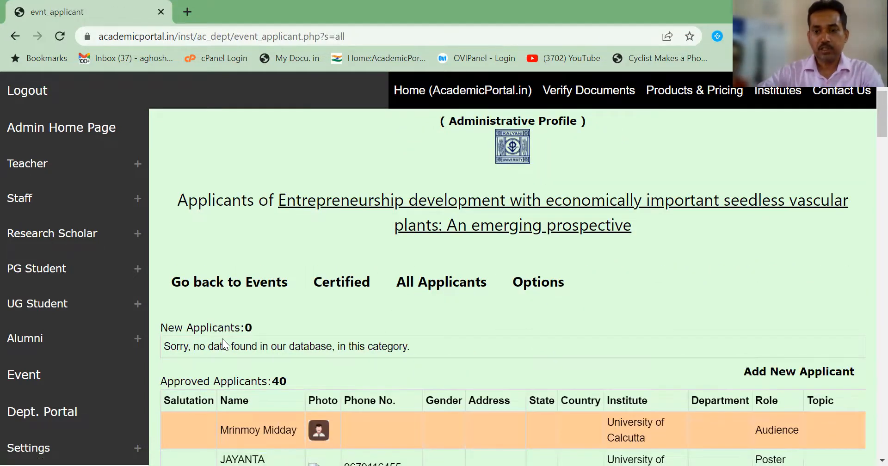
click(789, 375)
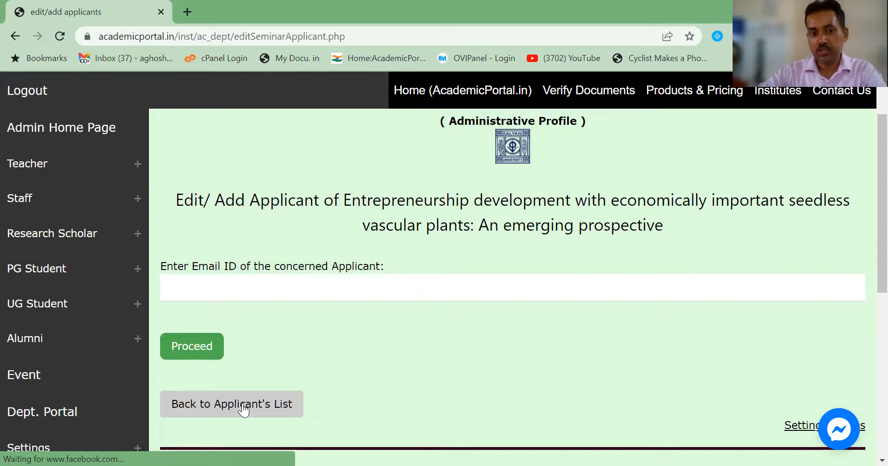
click(244, 409)
Step: Edit the second approved applicant, the University of Calcutta Poster Presenter
scroll(244, 408, down, 3)
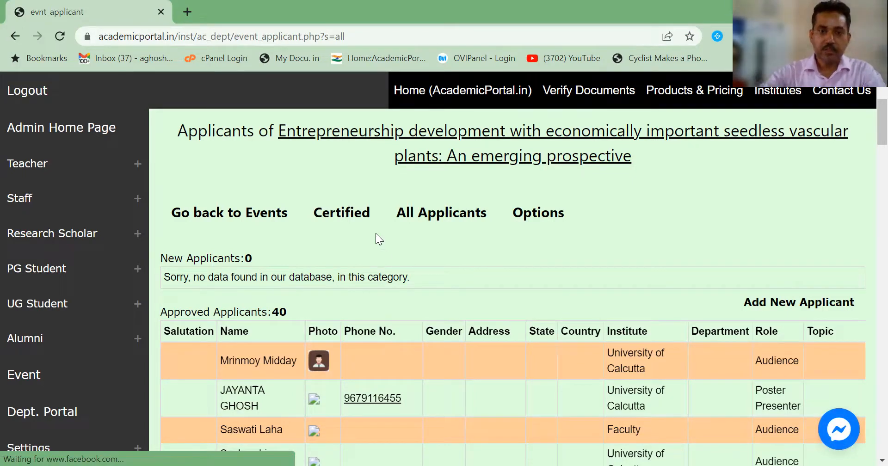
scroll(376, 233, down, 3)
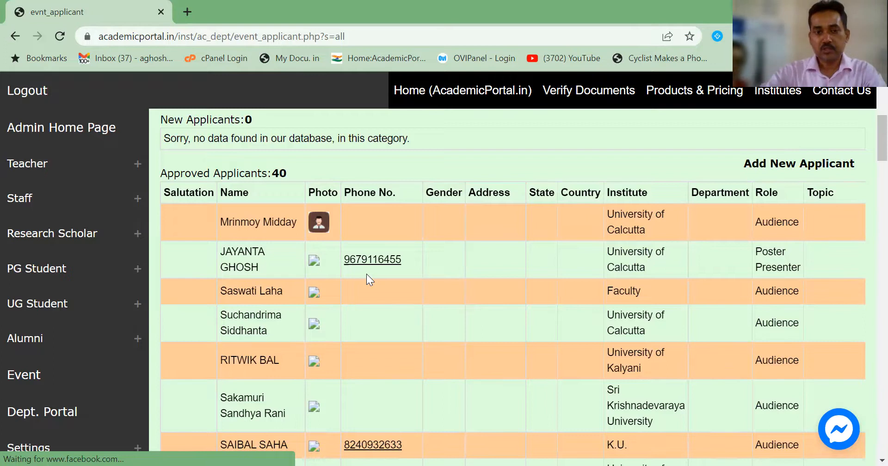
scroll(367, 274, right, 4)
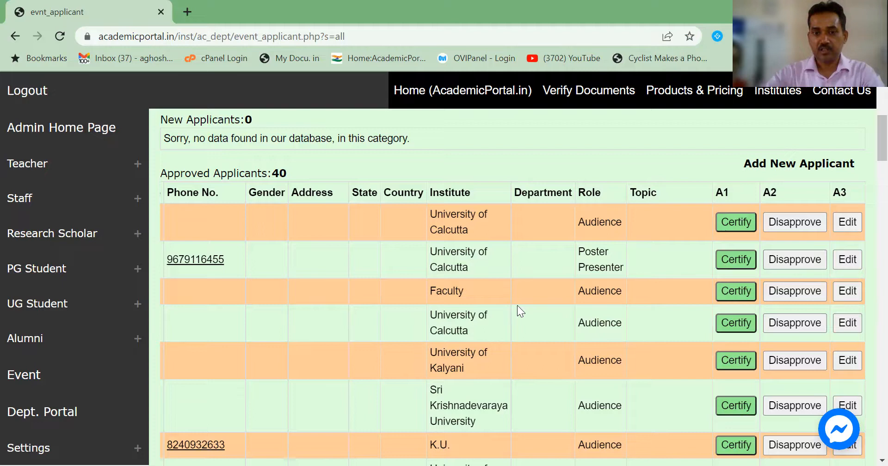
scroll(438, 274, up, 3)
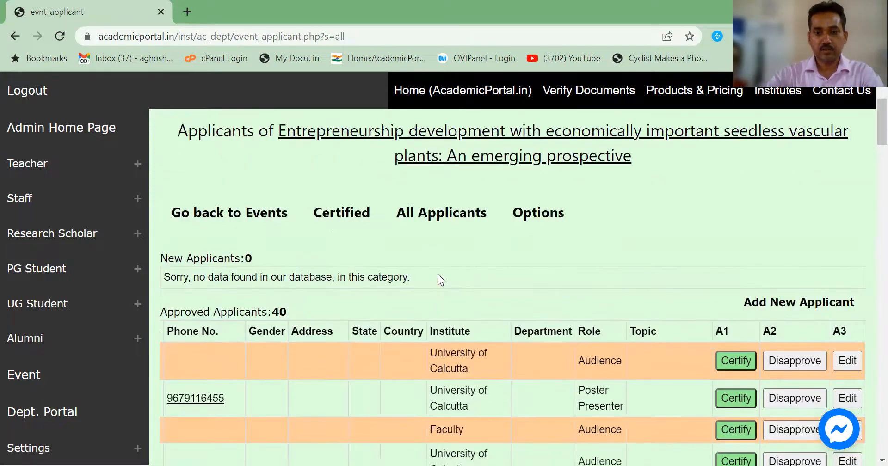
scroll(438, 274, down, 3)
scroll(562, 274, left, 4)
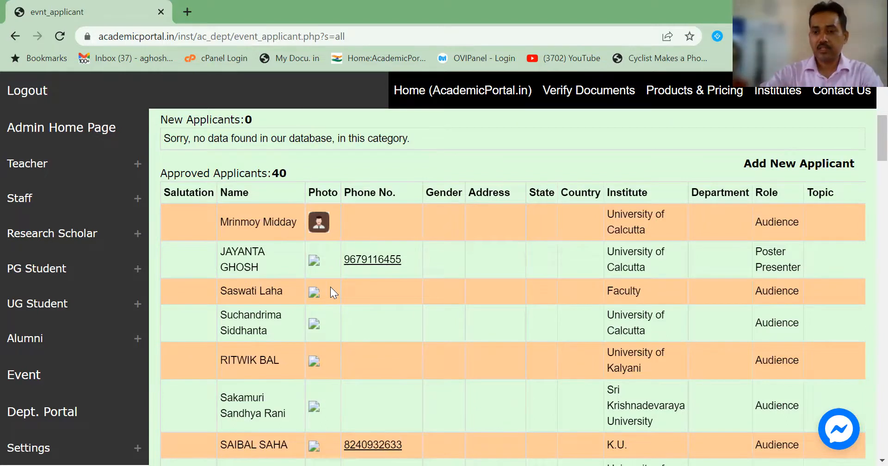
scroll(331, 287, right, 4)
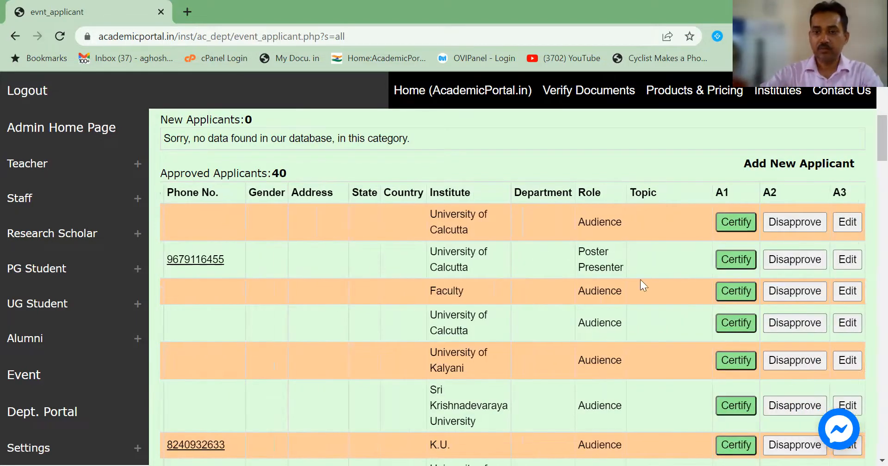
click(846, 260)
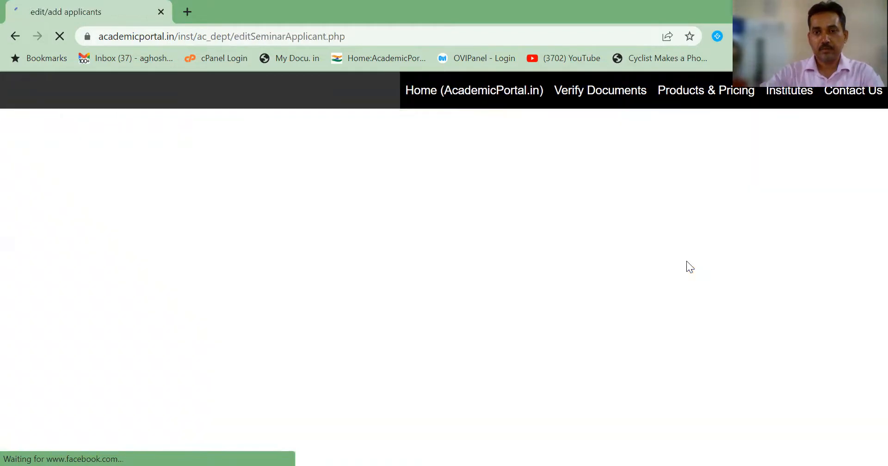
Step: Set 'Role in the event' to Audience and save the applicant record
scroll(549, 335, down, 1)
scroll(550, 335, down, 14)
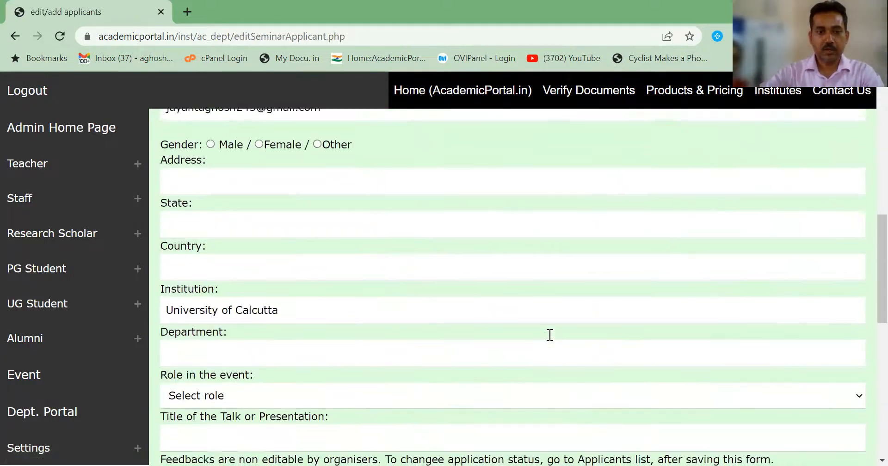
scroll(187, 268, up, 1)
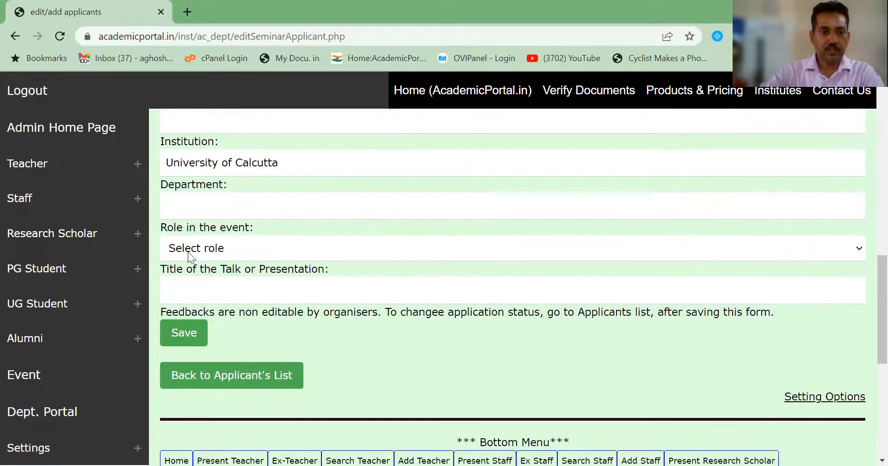
click(281, 252)
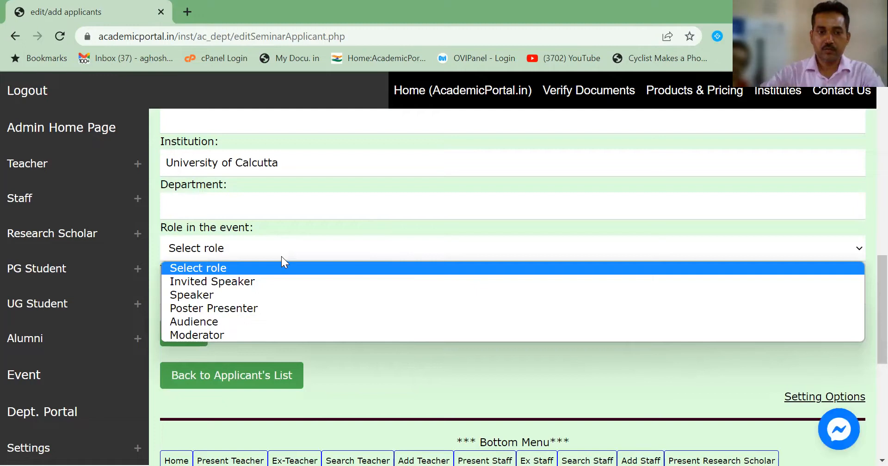
click(280, 323)
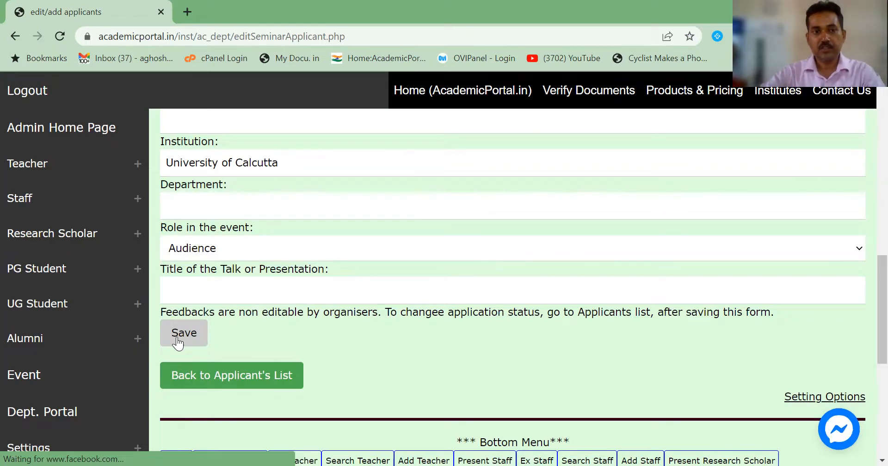
click(177, 341)
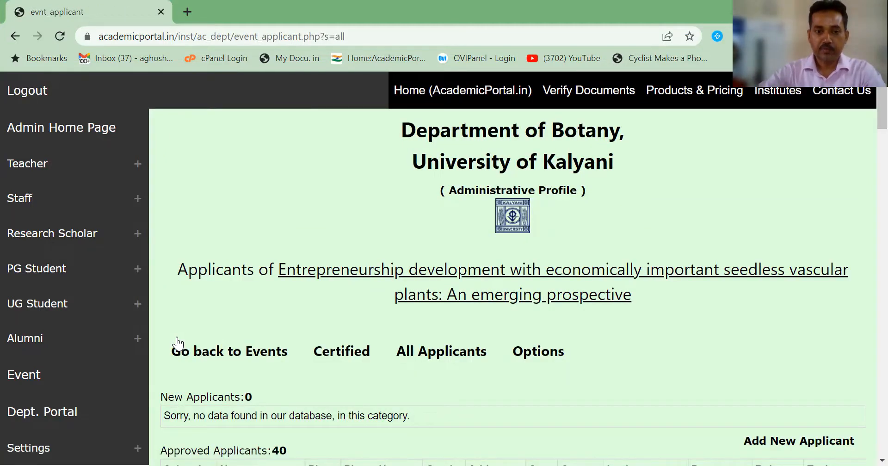
Step: Bring the Sri Vyasa N. S. S. College Poster Presenter's row and its Certify action into view
scroll(178, 344, down, 5)
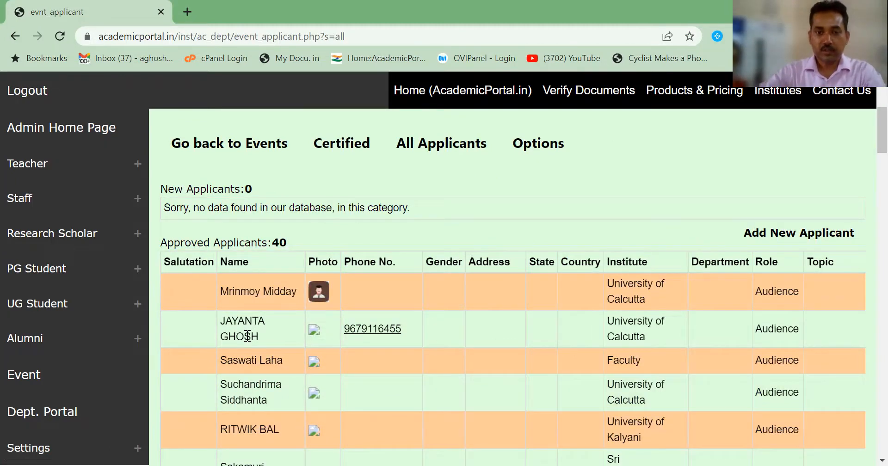
scroll(535, 317, down, 5)
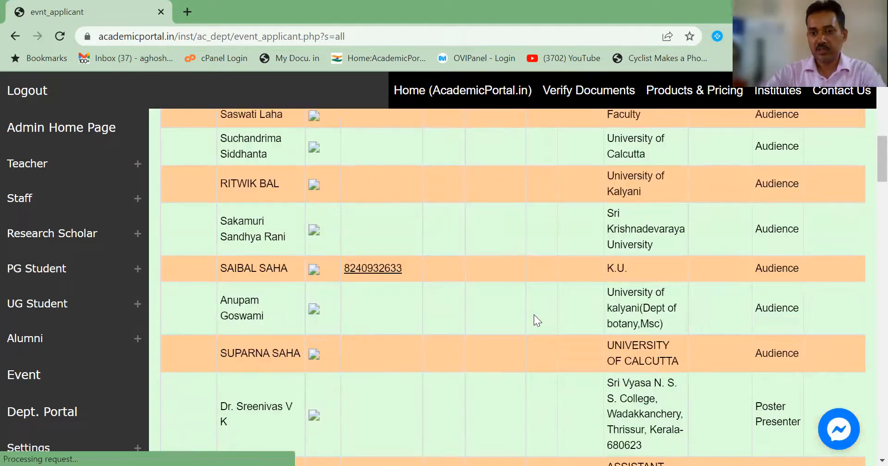
scroll(534, 314, down, 2)
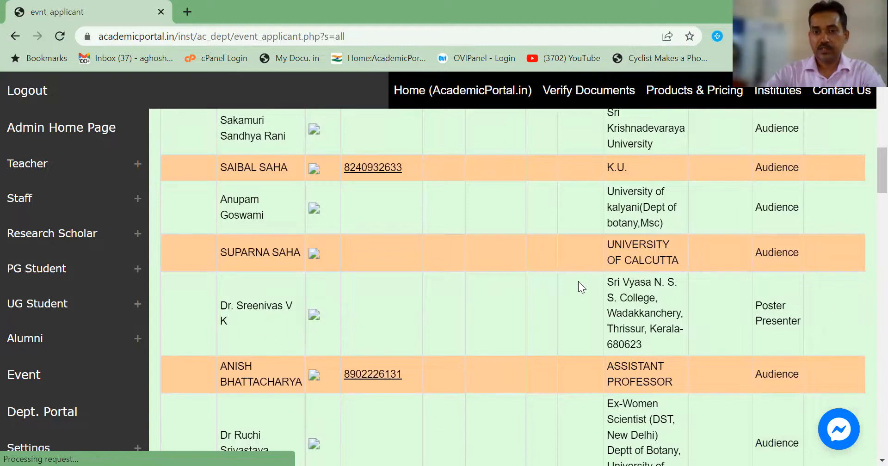
scroll(592, 292, right, 3)
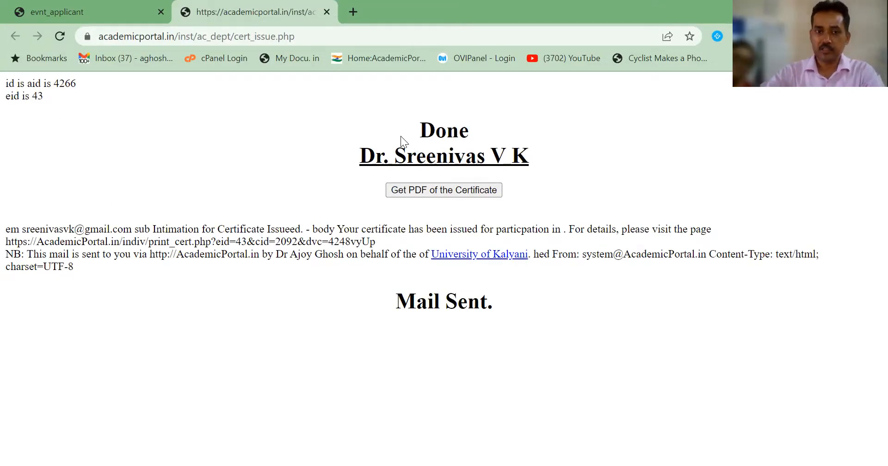
Step: Open the issued E-Poster certificate as a PDF with 'Get PDF of the Certificate'
click(428, 191)
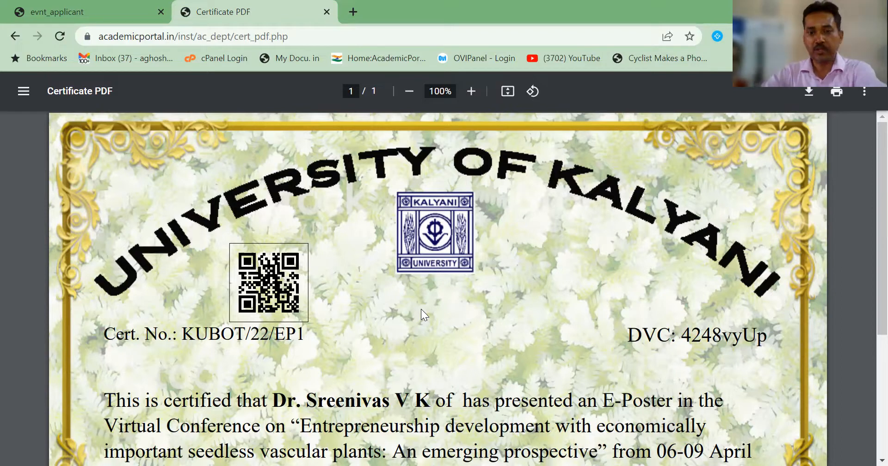
Step: Check the certificate PDF down to the signatures and authenticity note, then return to the event applicants tab
scroll(421, 309, down, 4)
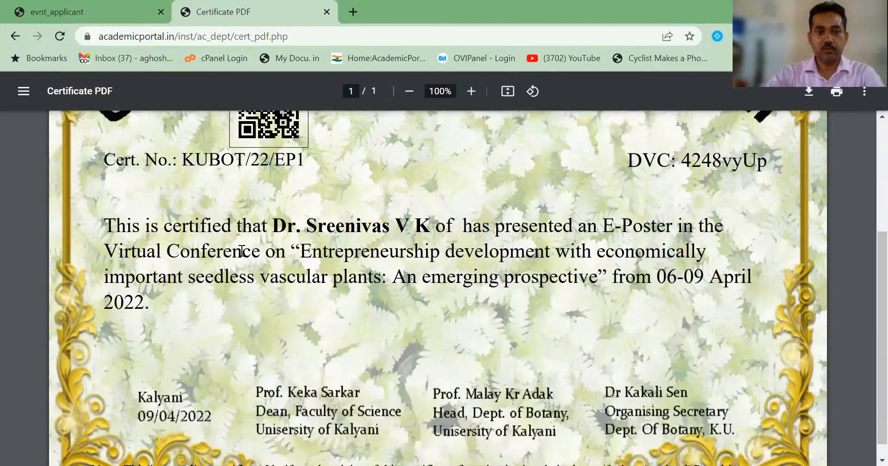
scroll(170, 229, down, 1)
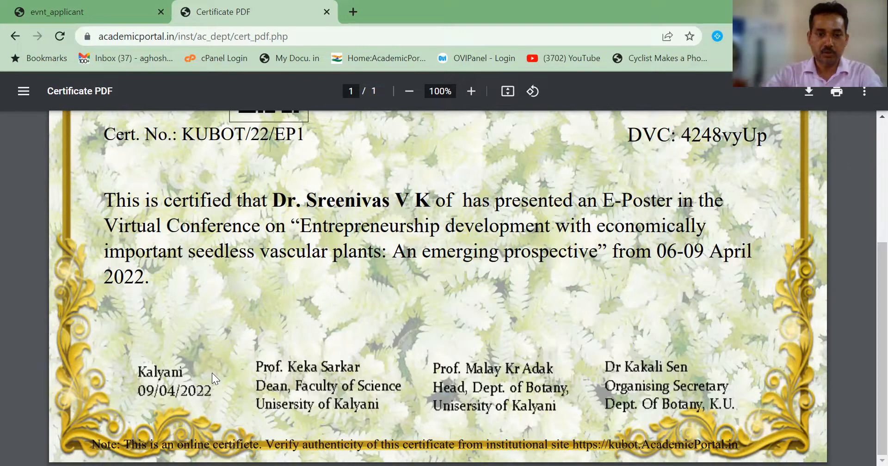
click(97, 4)
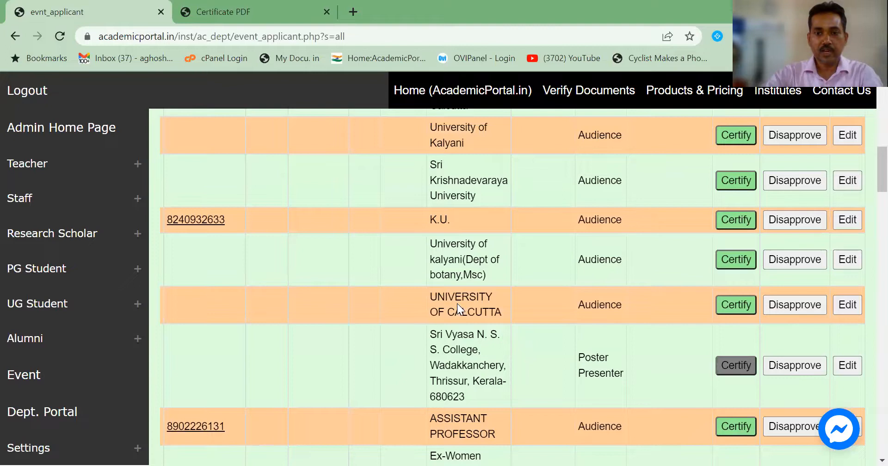
Step: Reload the event applicants list to show the issued certificates
scroll(349, 285, up, 6)
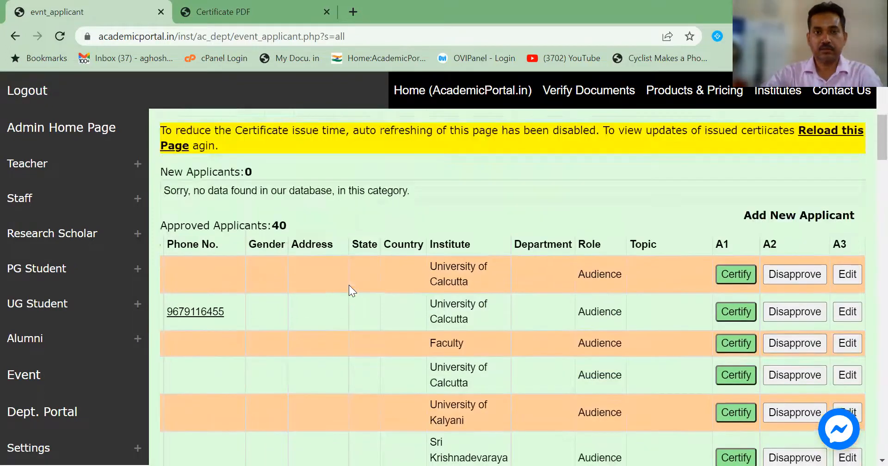
scroll(349, 285, up, 5)
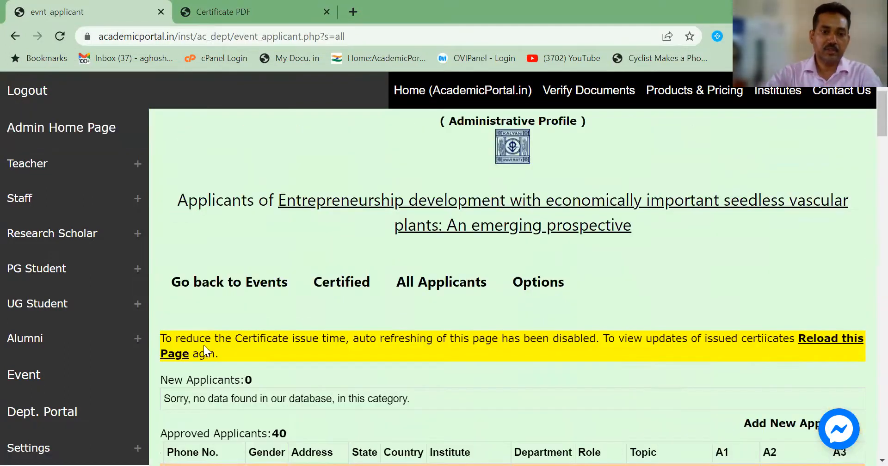
click(181, 354)
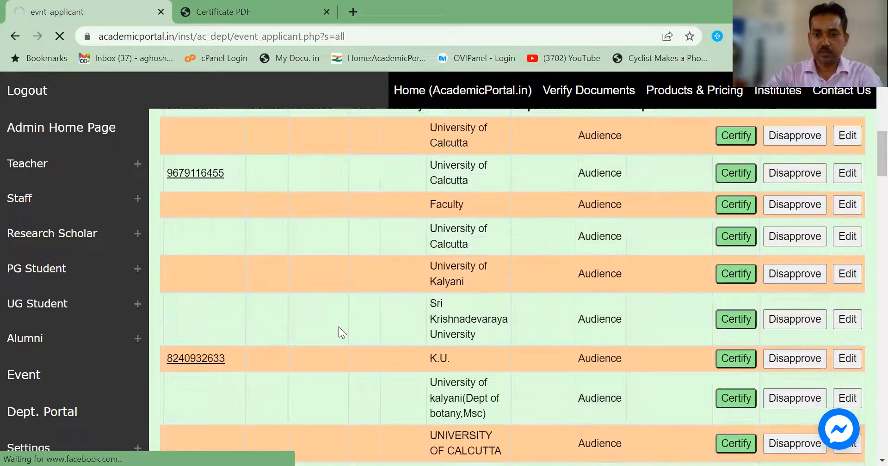
scroll(339, 327, down, 10)
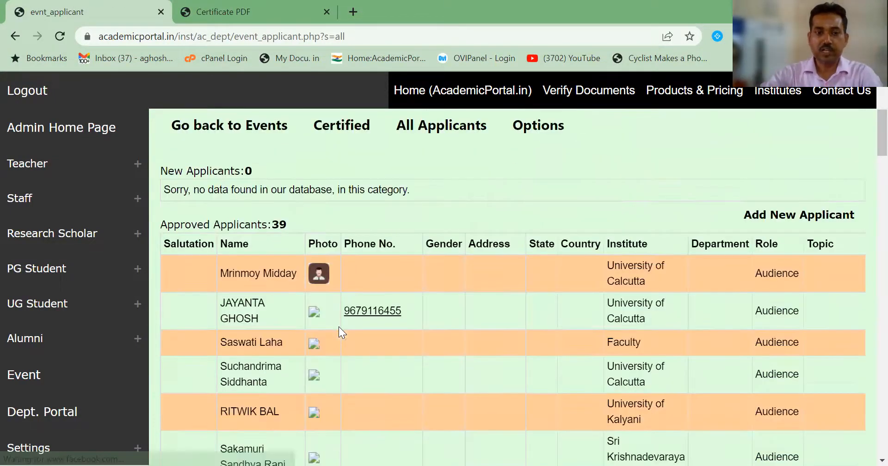
scroll(338, 327, down, 15)
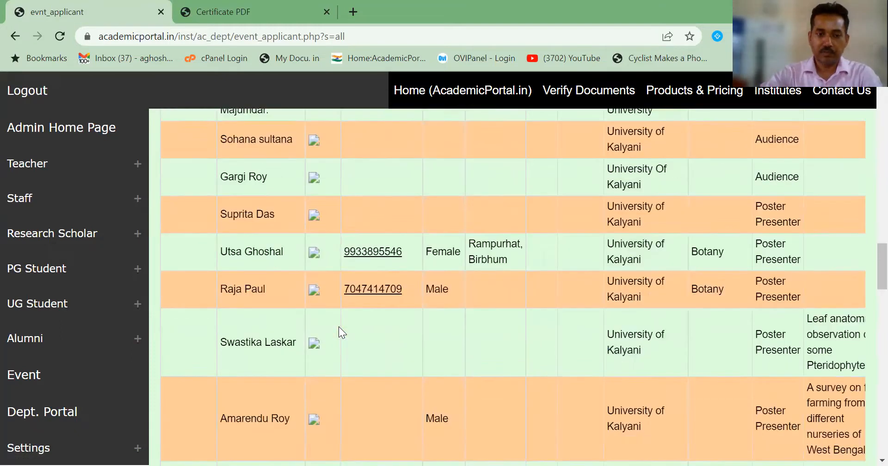
scroll(338, 327, down, 13)
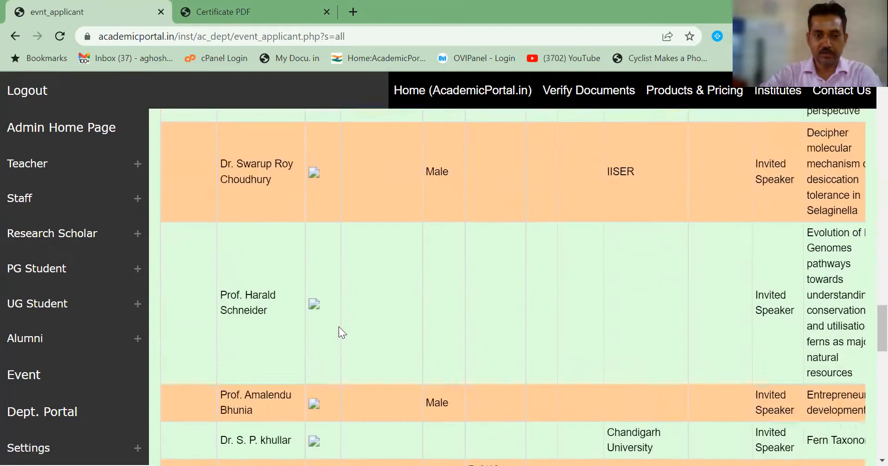
scroll(339, 327, down, 5)
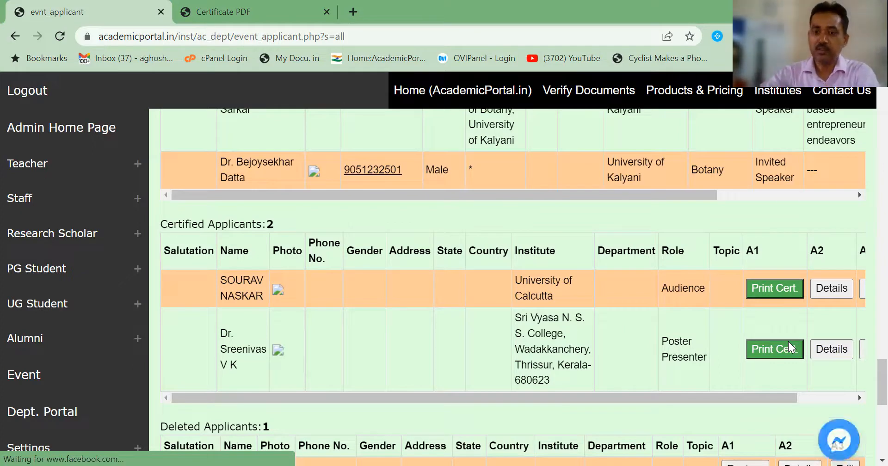
Step: Delete the issued certificates of the poster presenter and the first certified applicant, leaving 41 approved applicants
scroll(791, 347, right, 1)
scroll(790, 347, right, 1)
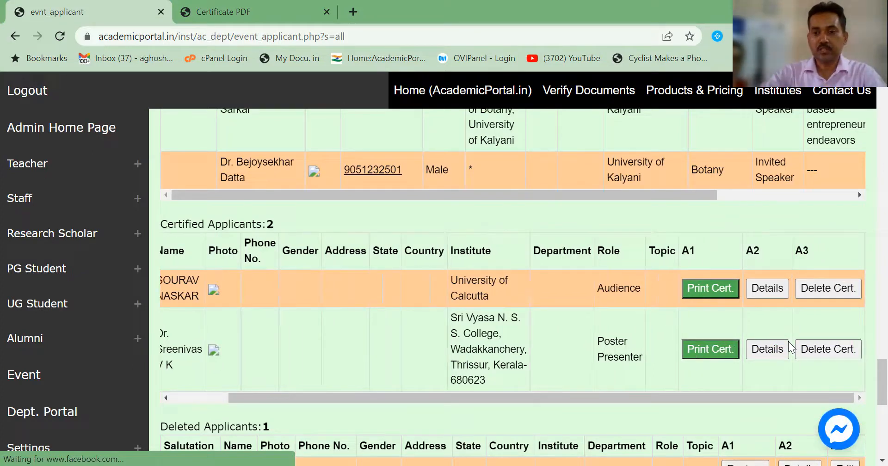
click(817, 347)
scroll(817, 347, up, 1)
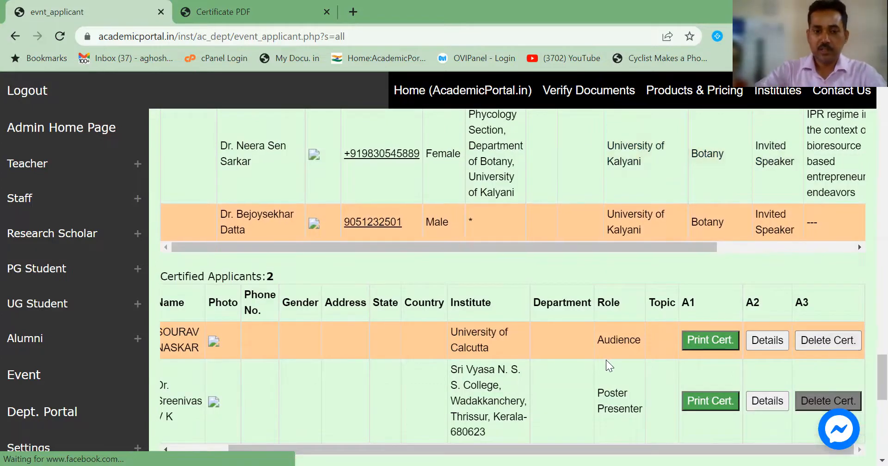
click(815, 343)
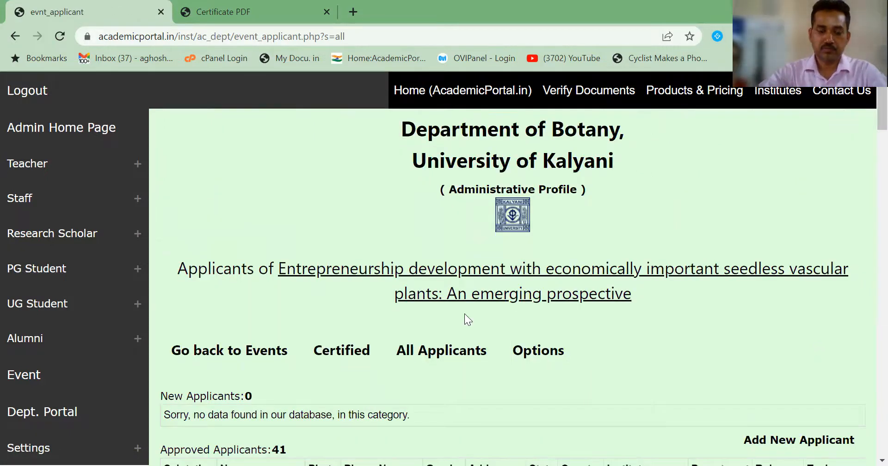
scroll(465, 314, down, 3)
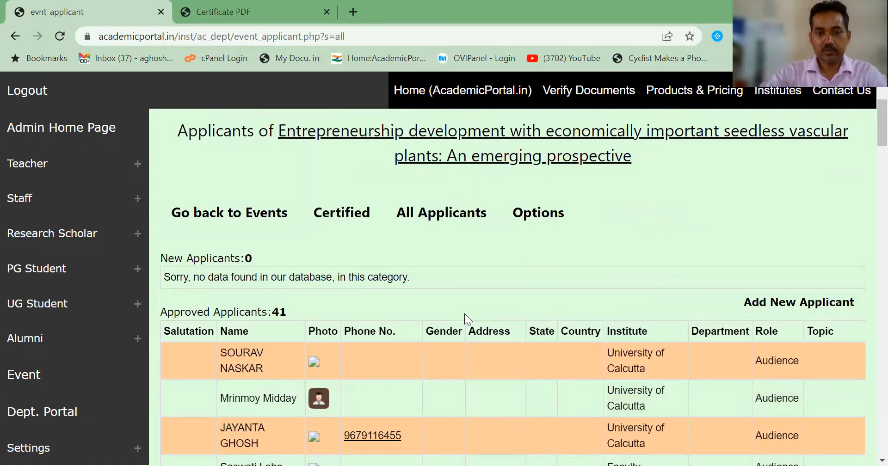
scroll(464, 314, down, 2)
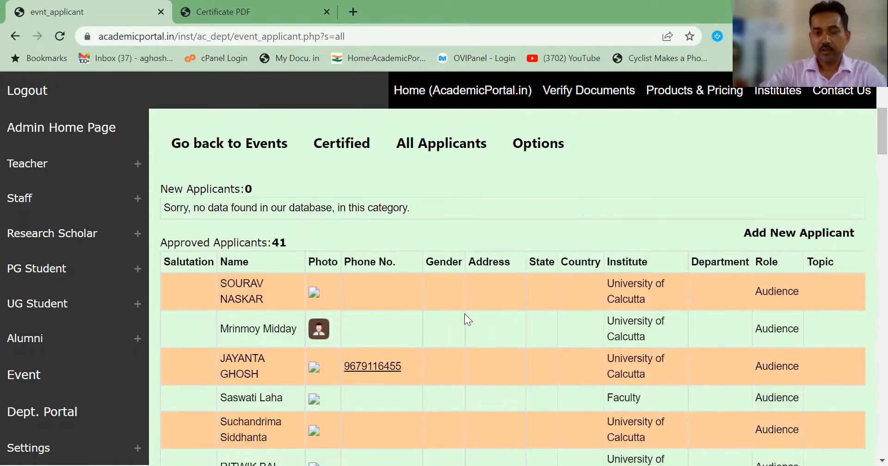
scroll(464, 314, up, 2)
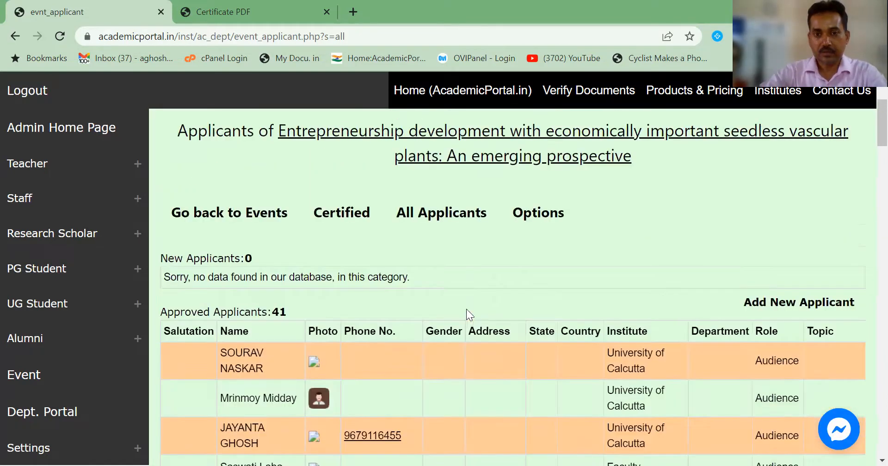
Step: Open the event settings and the Certificate for Poster Presenter text editor
click(530, 219)
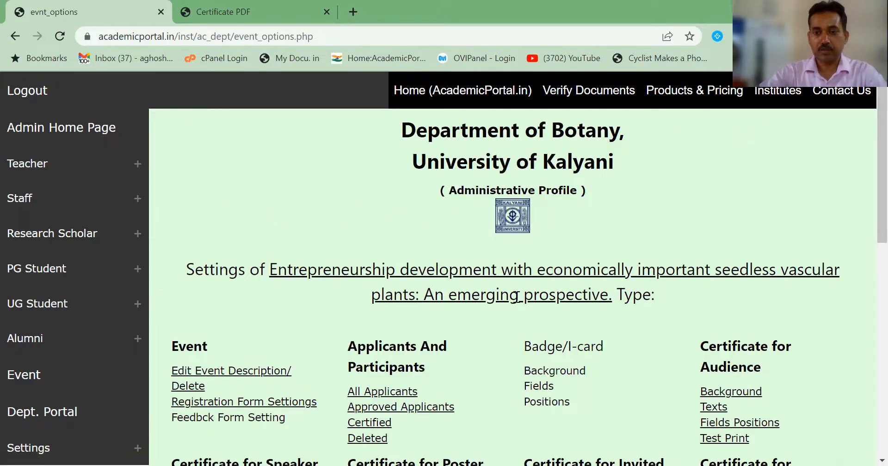
scroll(530, 309, down, 4)
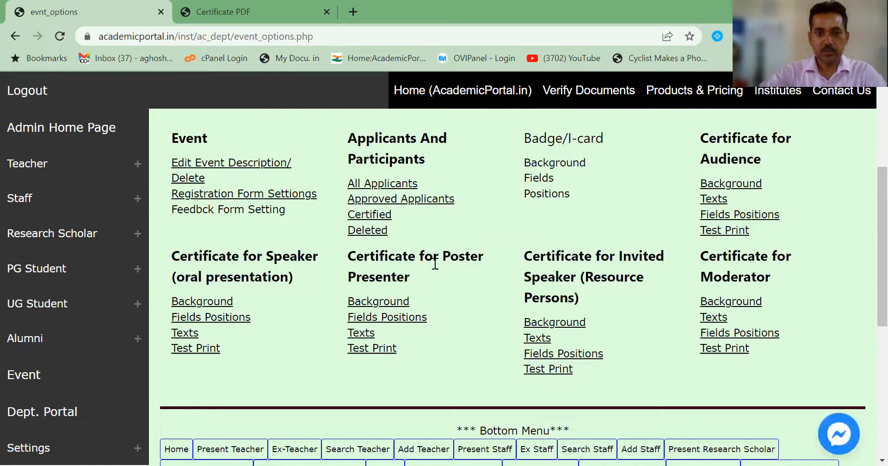
click(364, 333)
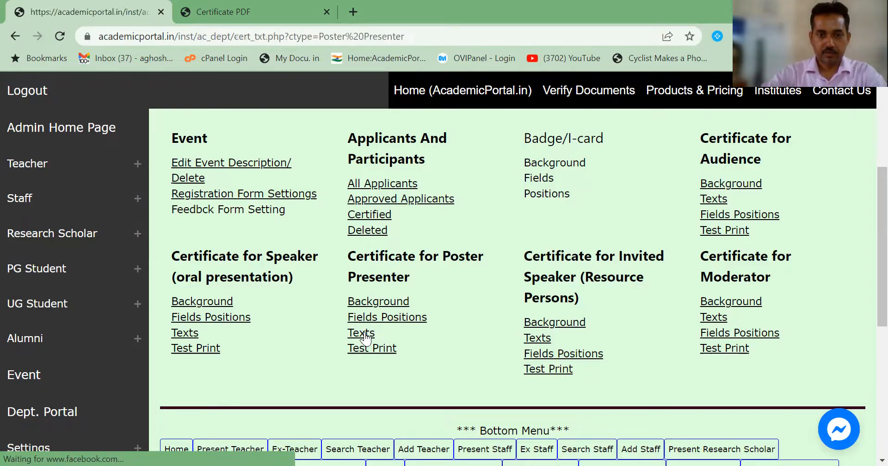
Step: Select the conference text following 'E-Poster' in the Next fixed text field
scroll(365, 334, down, 2)
scroll(364, 331, down, 2)
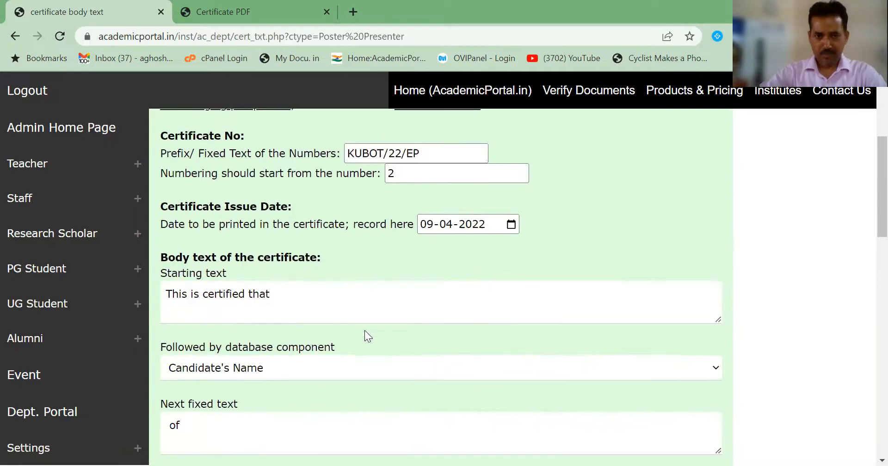
scroll(364, 330, down, 4)
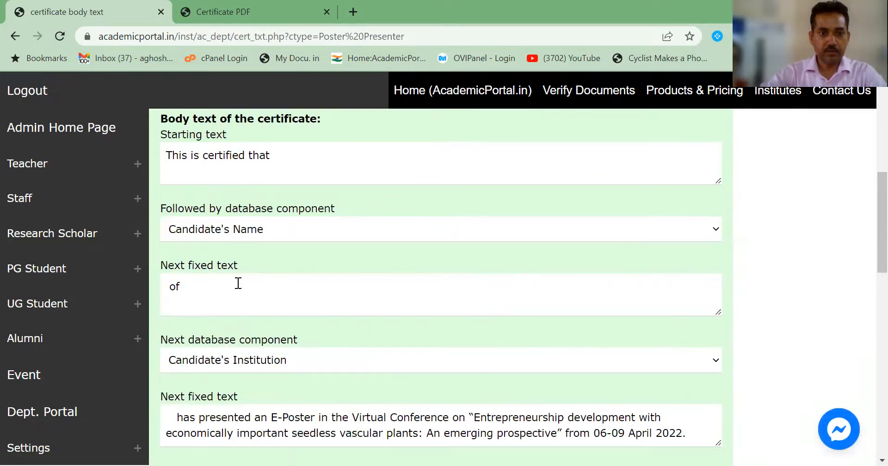
scroll(281, 349, down, 2)
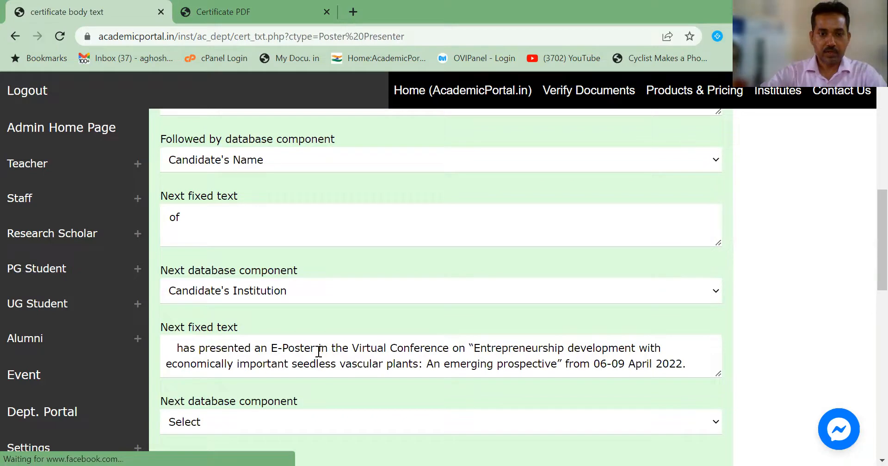
drag(318, 348, 701, 372)
key(ctrl+c)
Step: Replace the selected text with 'entitled' and add Topic of Lecture as the next database component
key(BackSpace)
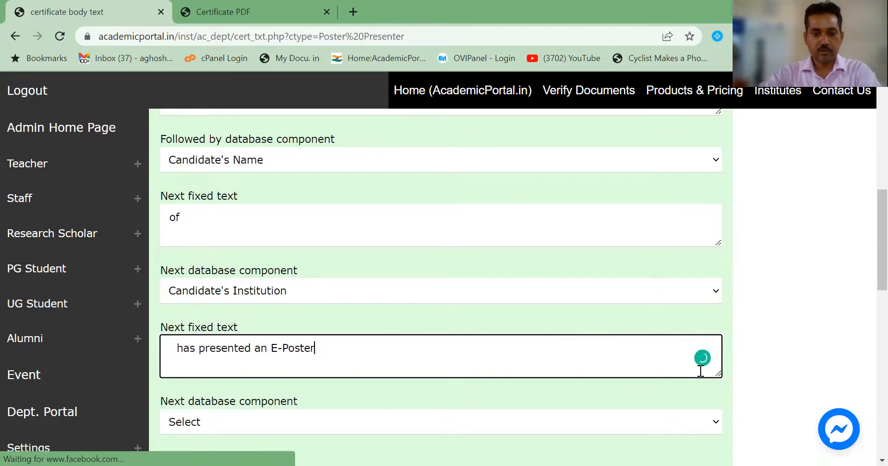
scroll(324, 402, down, 3)
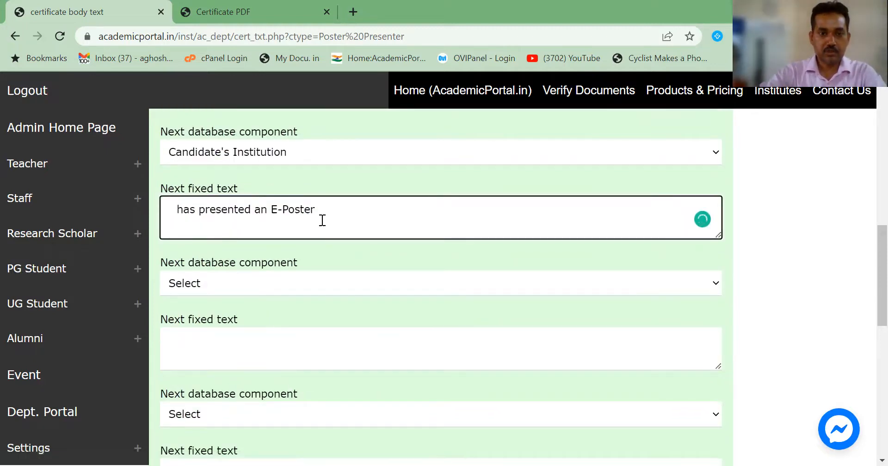
text(entitled)
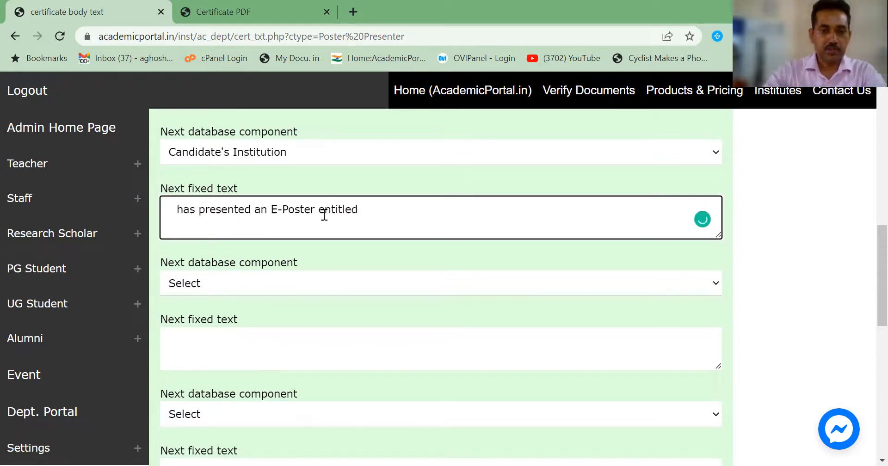
click(354, 285)
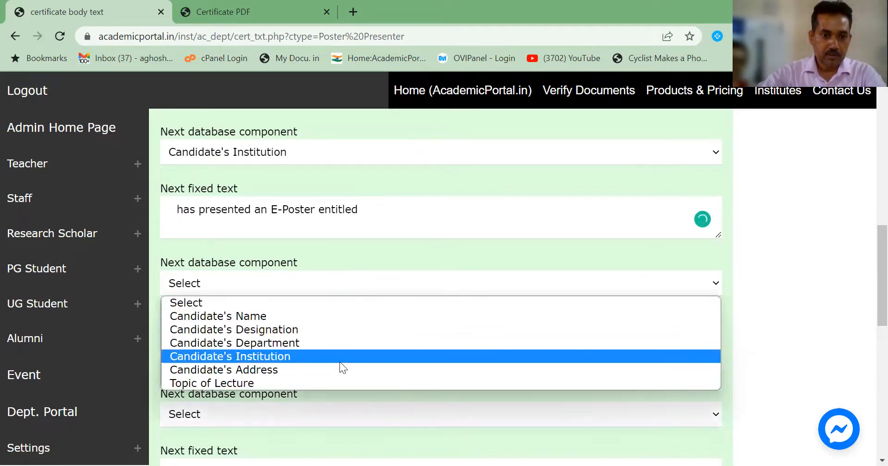
click(337, 383)
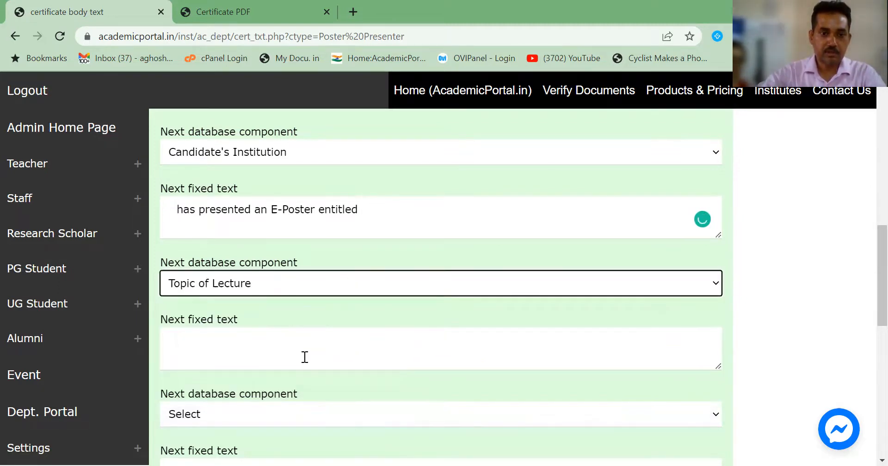
Step: Paste the conference sentence into the next fixed text and wrap the topic in quotation marks
click(267, 361)
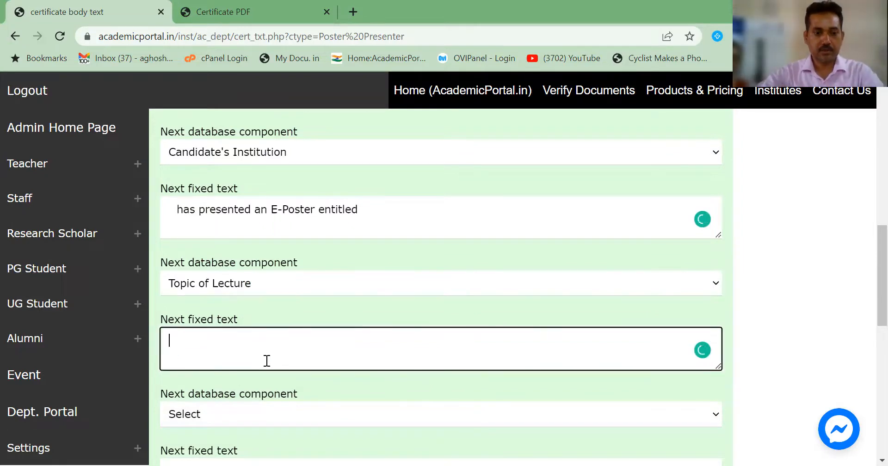
key(ctrl+v)
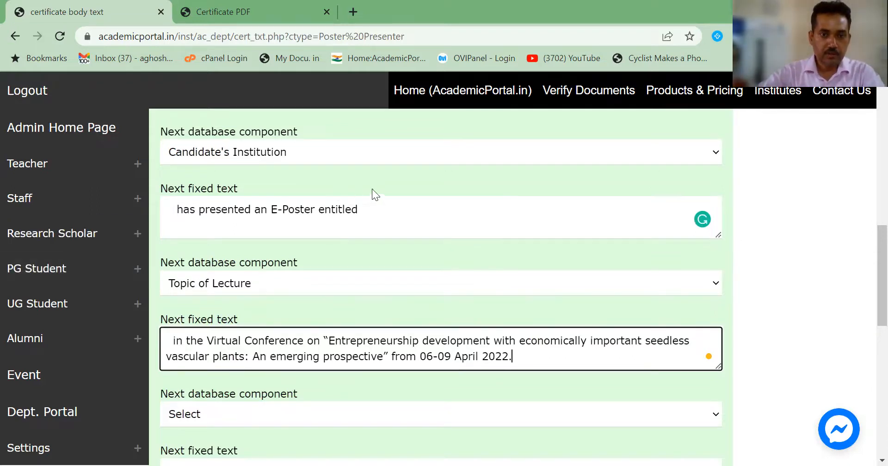
click(384, 206)
text(")
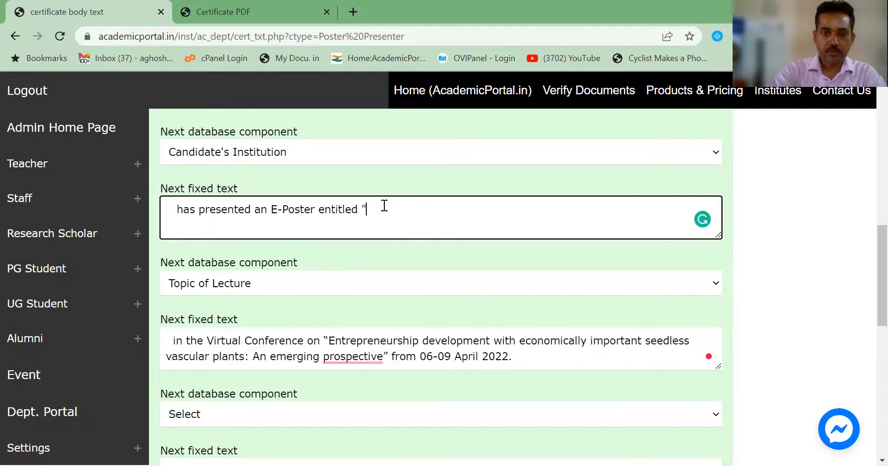
click(176, 340)
text(")
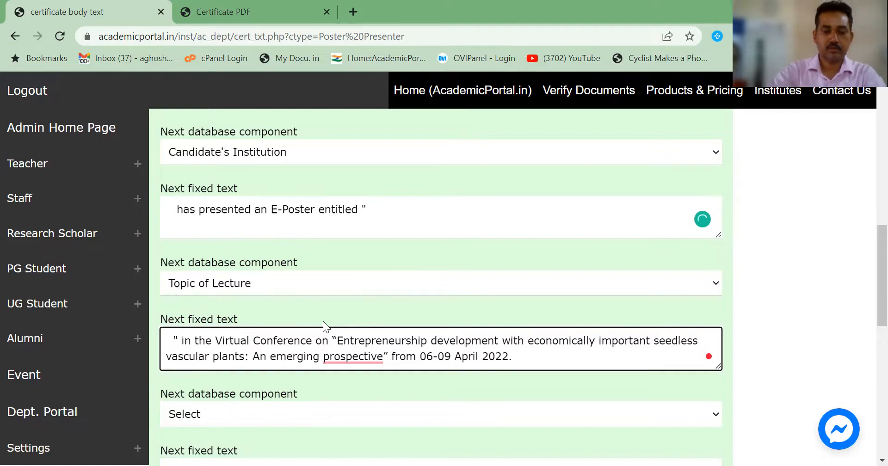
scroll(328, 323, down, 7)
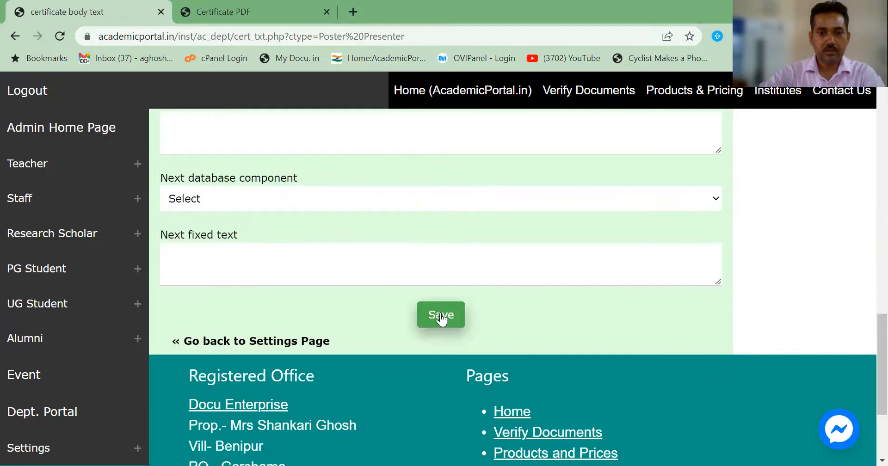
Step: Save the certificate text and open the Poster Presenter test print listing three presenters
click(442, 319)
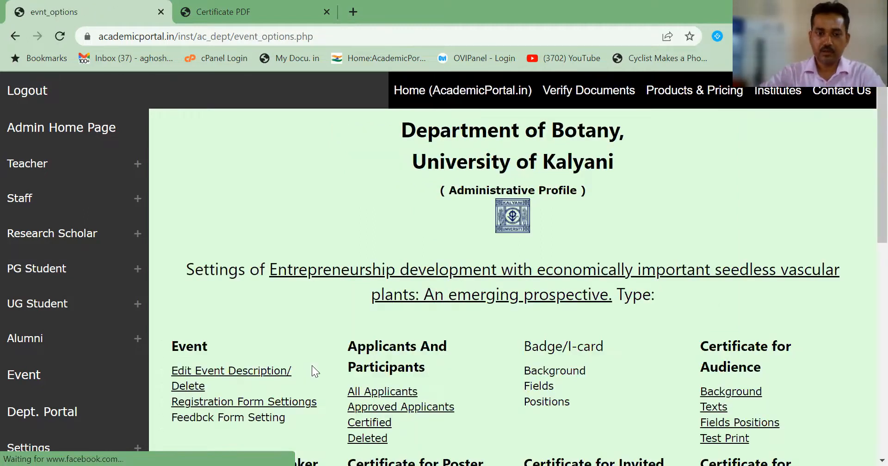
scroll(319, 349, down, 2)
scroll(324, 343, down, 2)
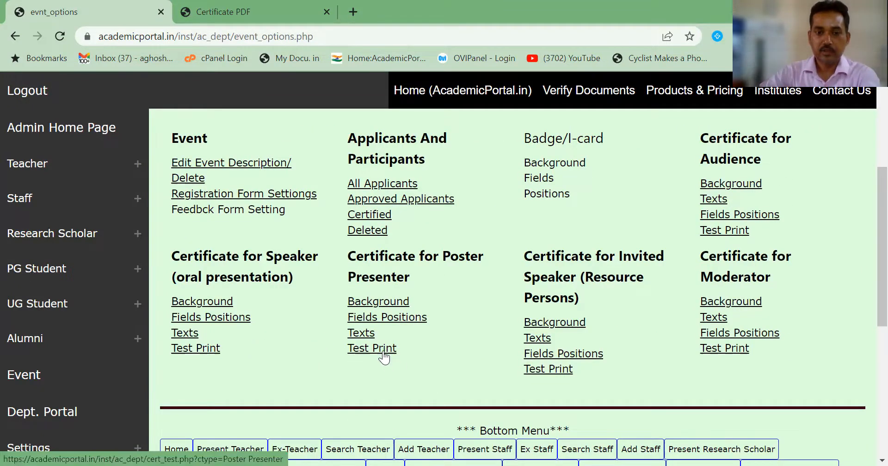
click(384, 356)
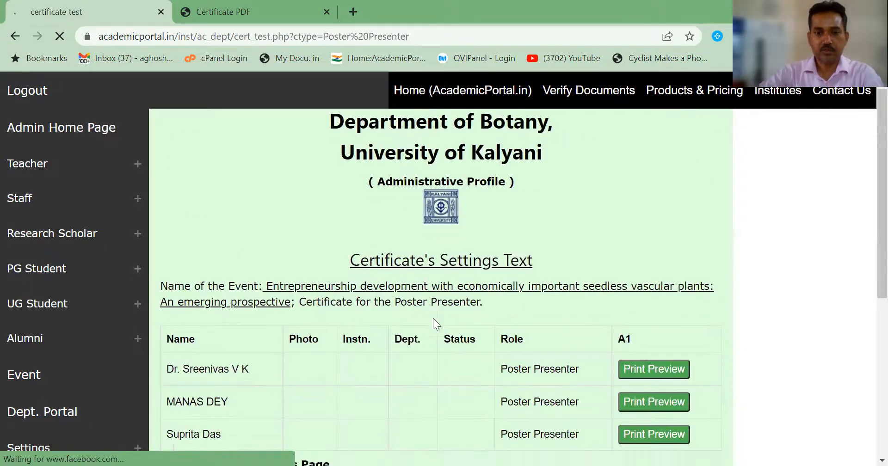
scroll(433, 318, down, 1)
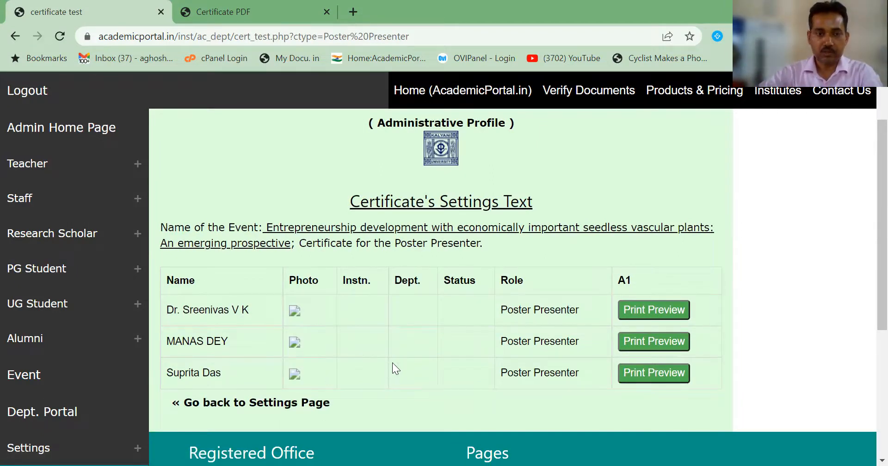
click(656, 310)
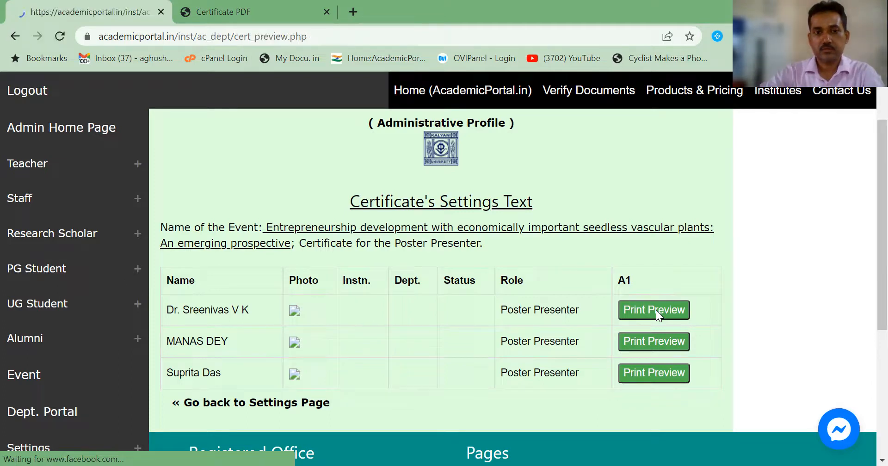
scroll(460, 318, down, 1)
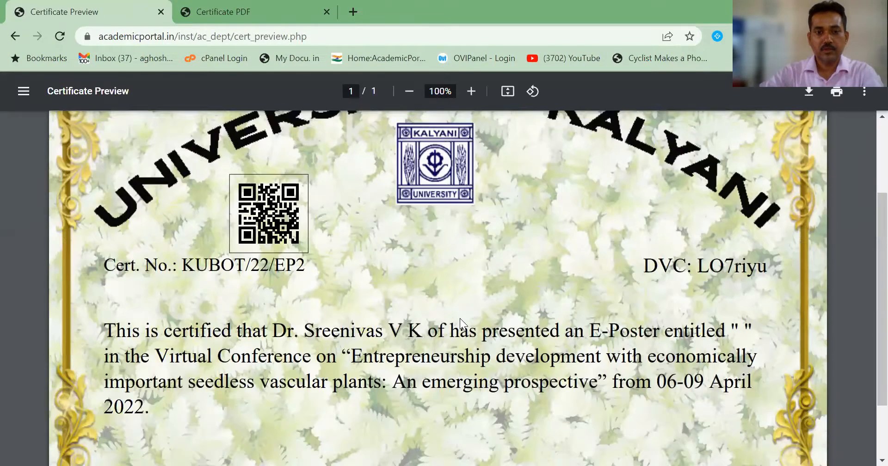
scroll(199, 227, down, 2)
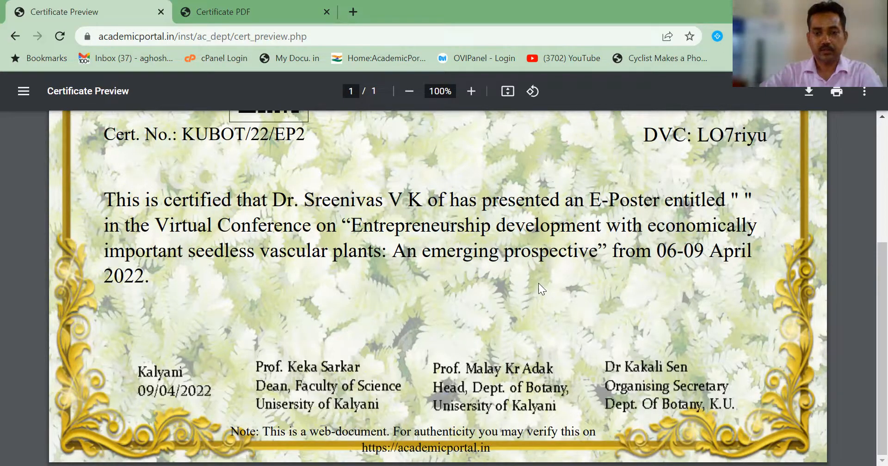
scroll(539, 283, up, 4)
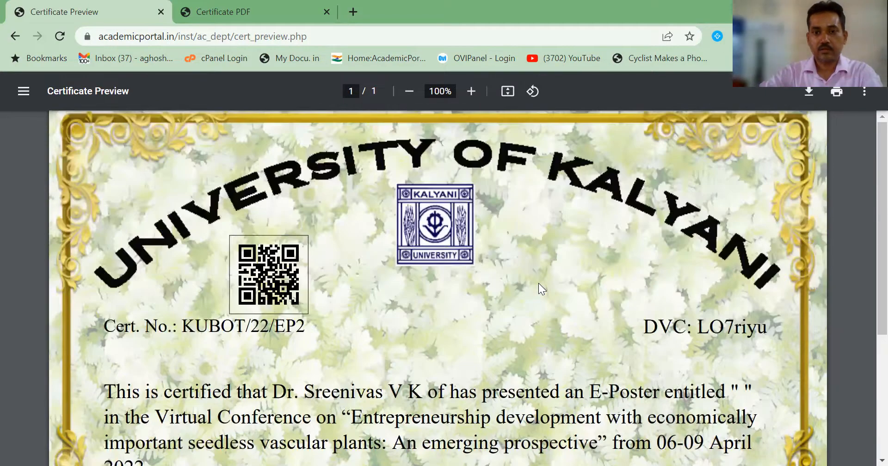
scroll(538, 283, up, 1)
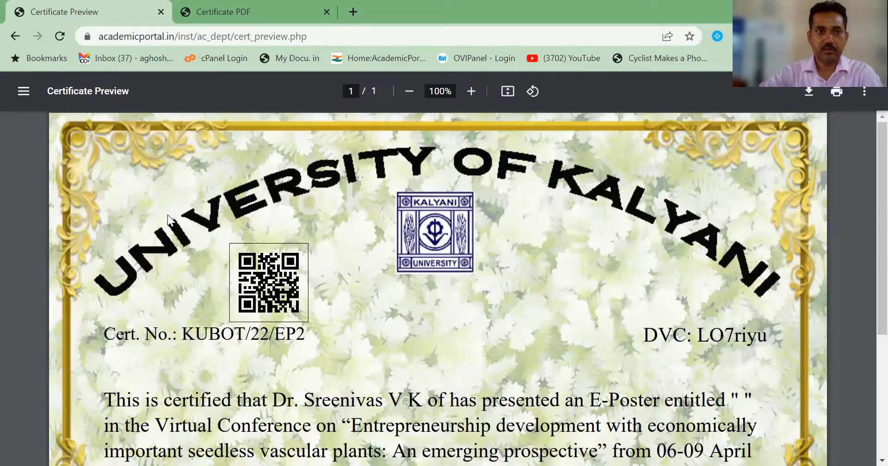
click(15, 35)
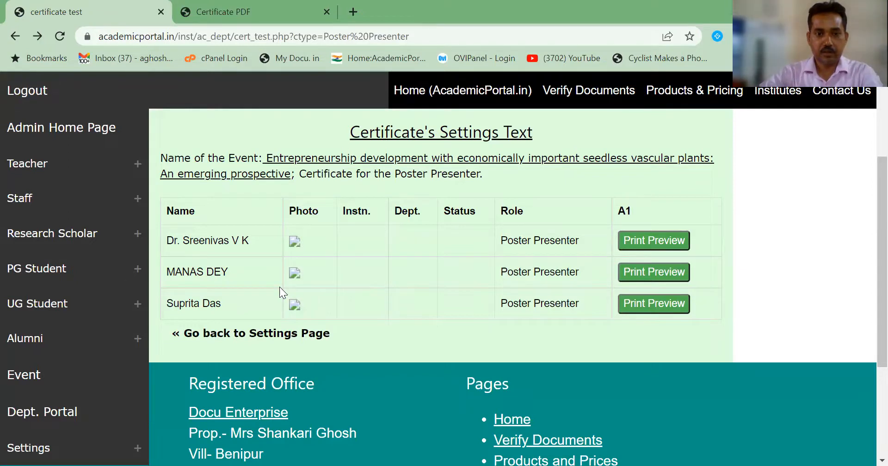
Step: Open All Applicants from the event settings and bring the Sri Vyasa N. S. S. College Poster Presenter row's Edit button into view
click(271, 332)
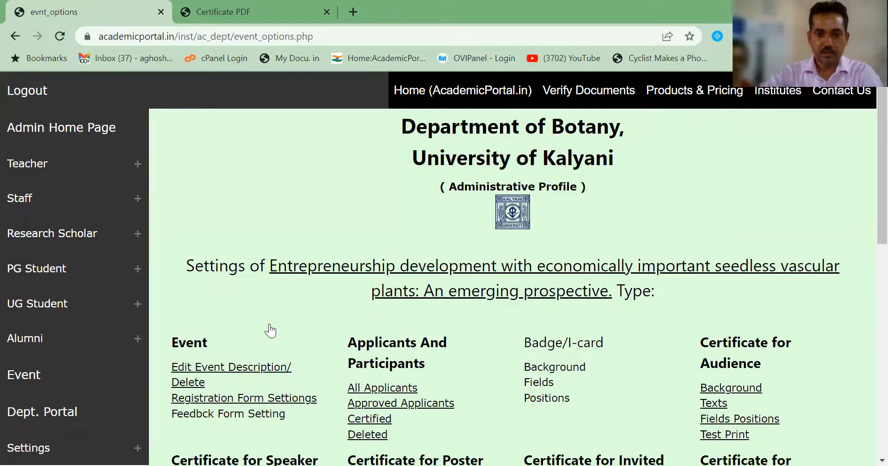
scroll(271, 331, down, 3)
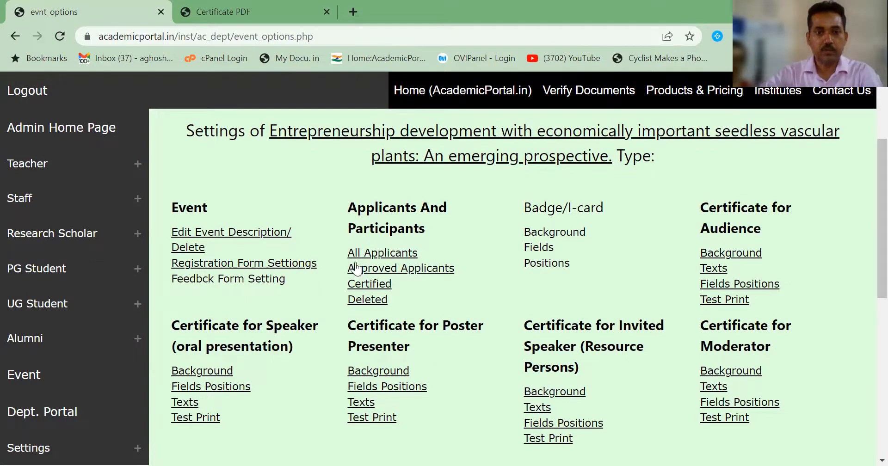
click(370, 255)
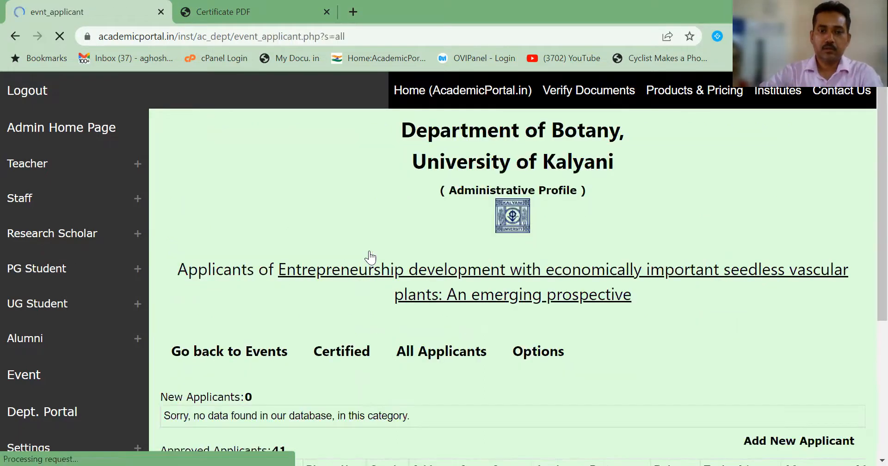
scroll(370, 258, down, 5)
scroll(370, 257, down, 2)
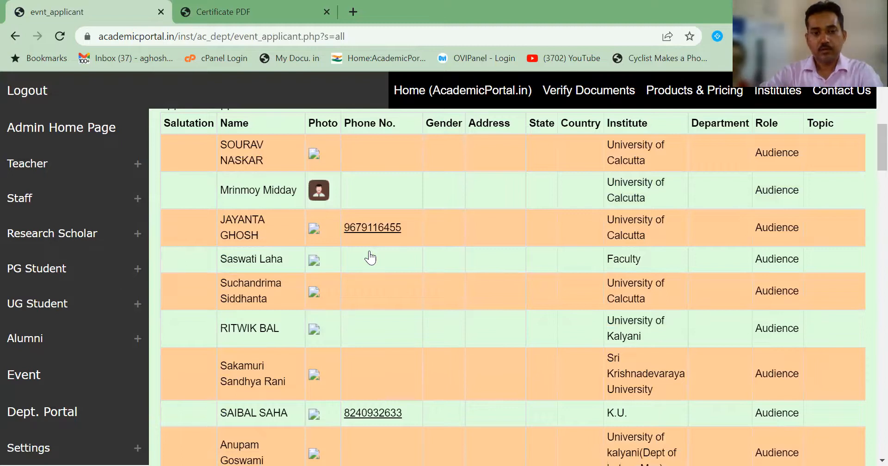
scroll(370, 257, down, 3)
scroll(368, 255, up, 4)
scroll(369, 255, down, 2)
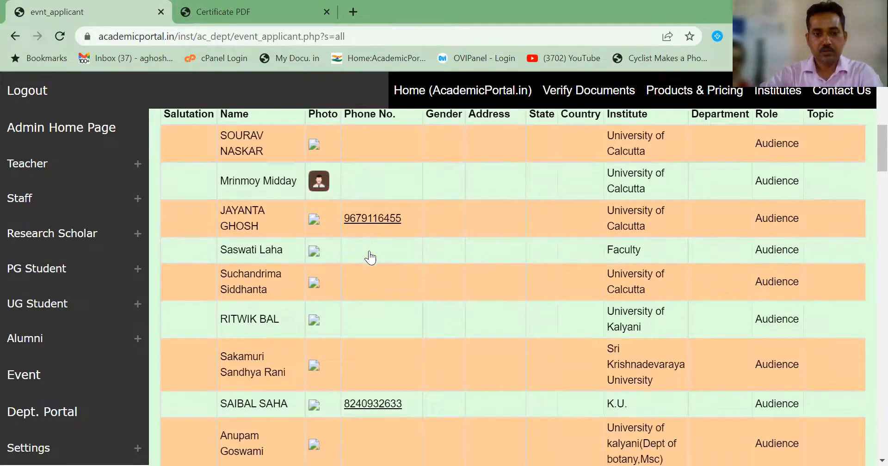
scroll(370, 258, down, 6)
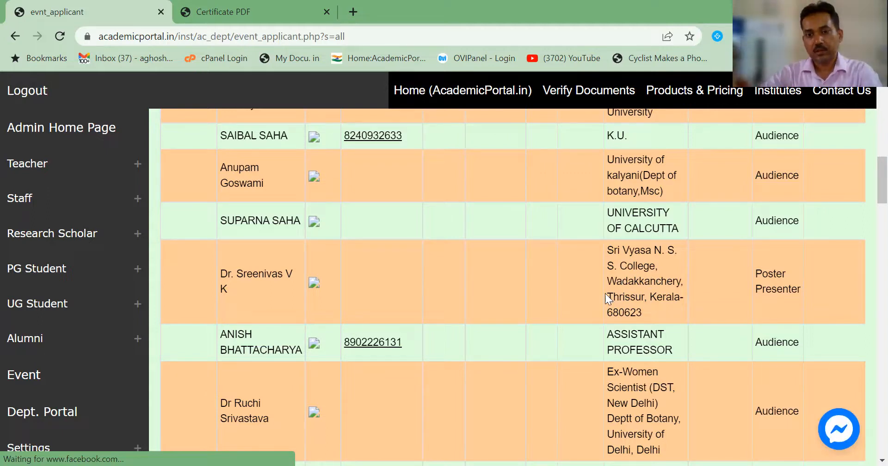
scroll(665, 285, up, 3)
scroll(665, 285, up, 2)
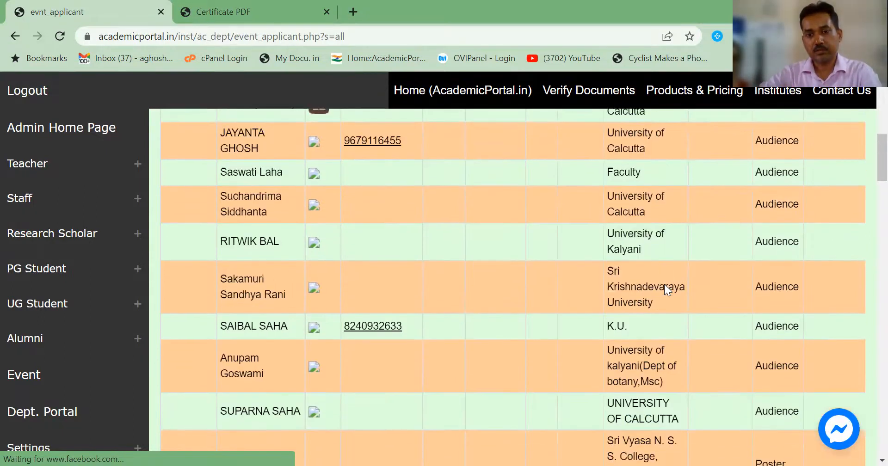
scroll(665, 285, down, 5)
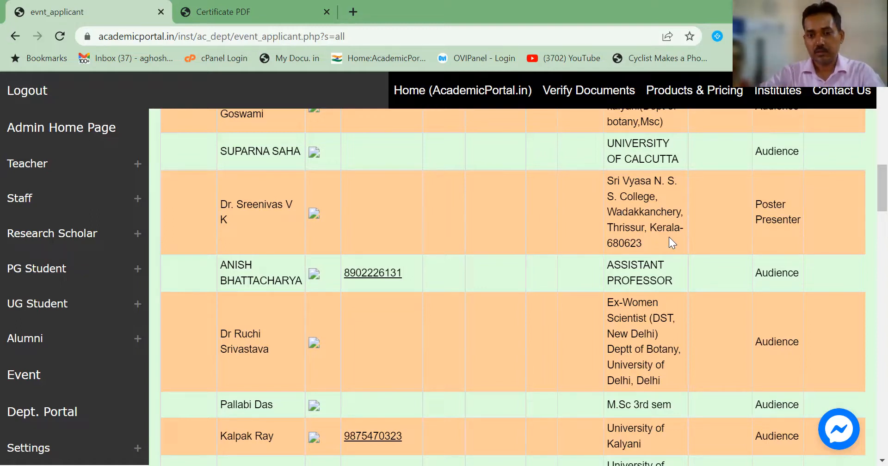
scroll(669, 240, right, 4)
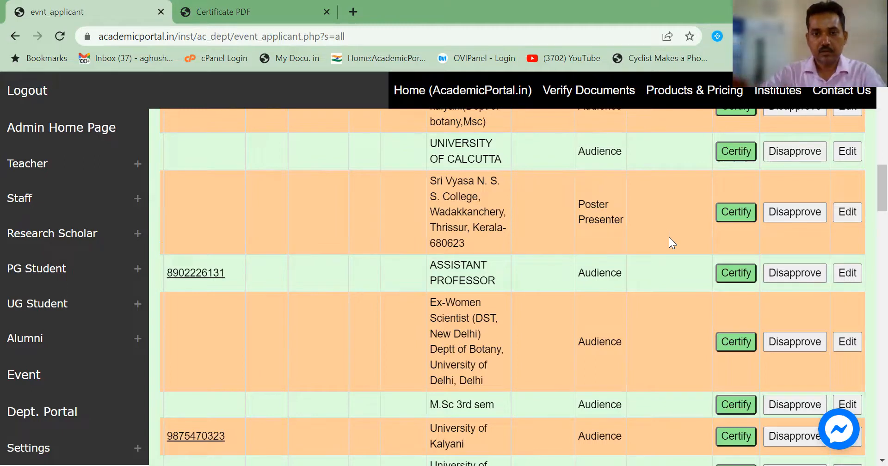
Step: Open the Sri Vyasa poster presenter's edit form and a new blank browser tab
click(842, 211)
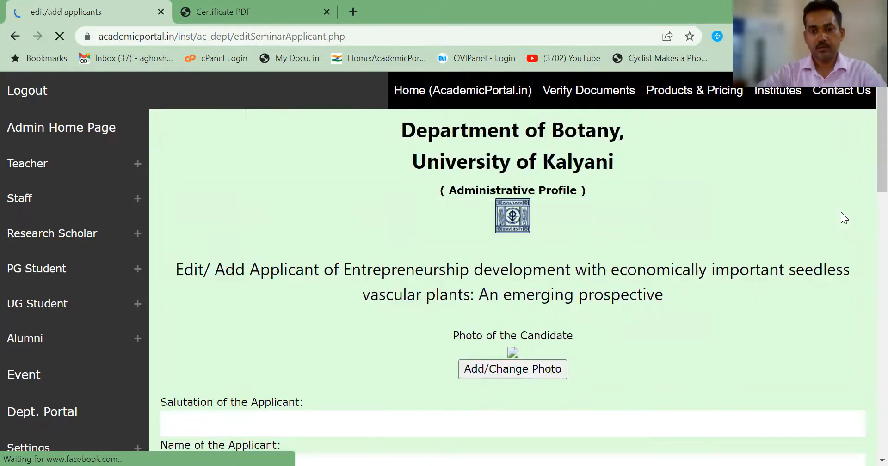
scroll(337, 357, down, 4)
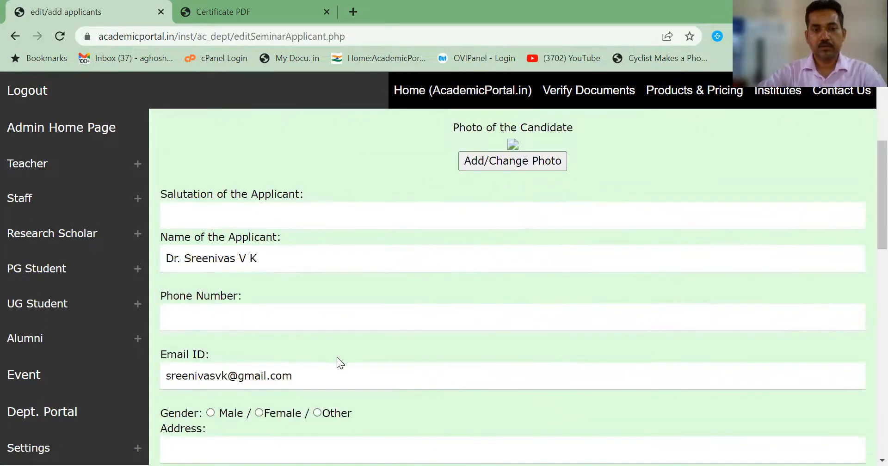
click(355, 11)
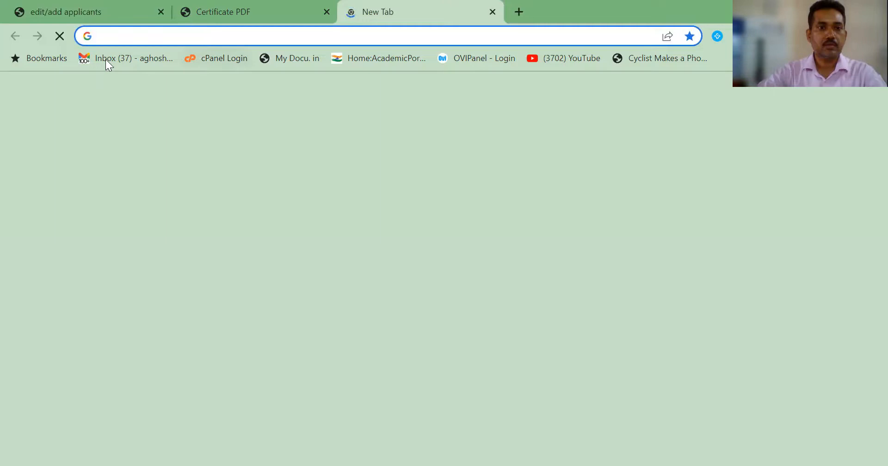
Step: Load the Gmail inbox in the new tab, recheck the certificate PDF, and return to the edit form
click(111, 58)
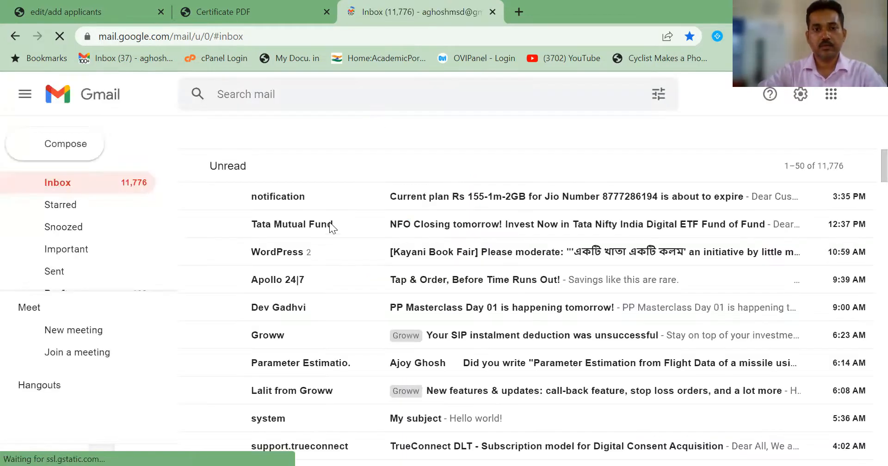
scroll(363, 296, down, 2)
scroll(365, 296, down, 15)
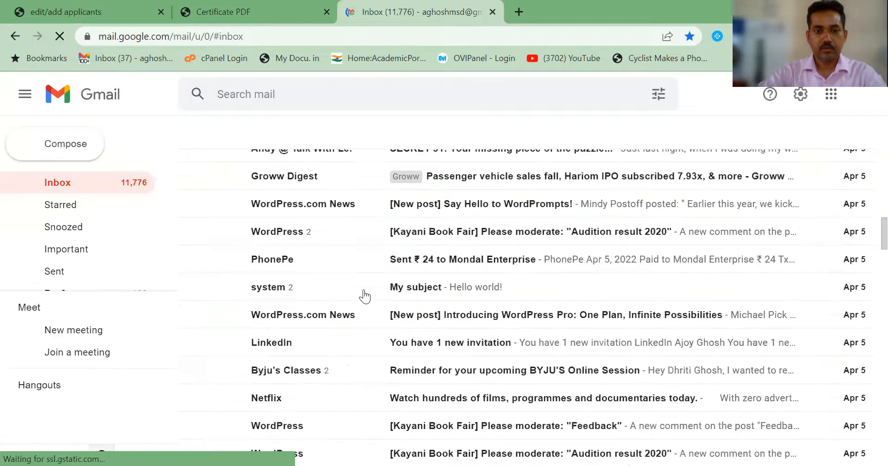
scroll(365, 296, down, 5)
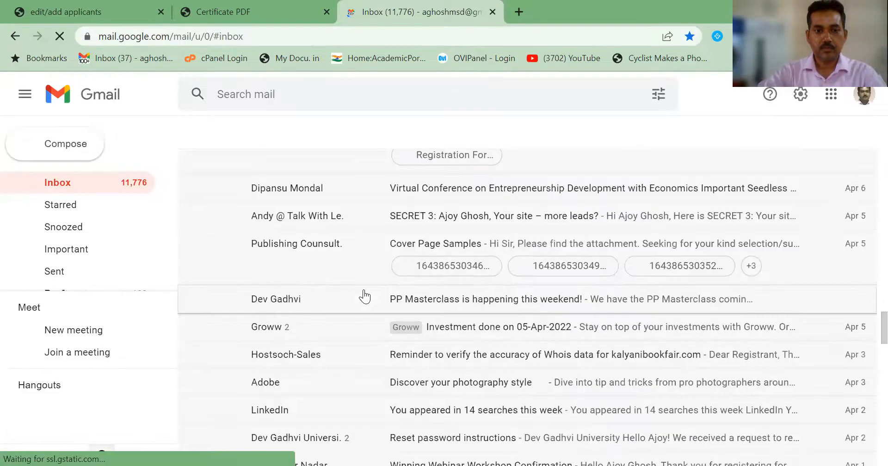
scroll(364, 296, up, 4)
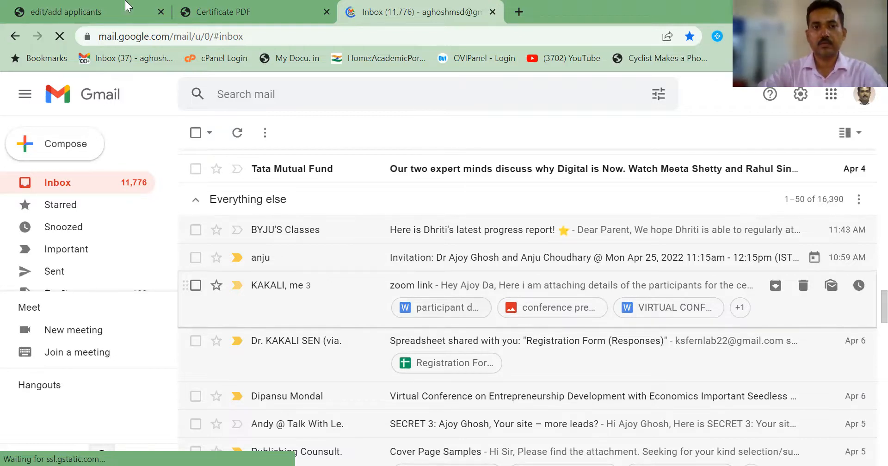
click(241, 6)
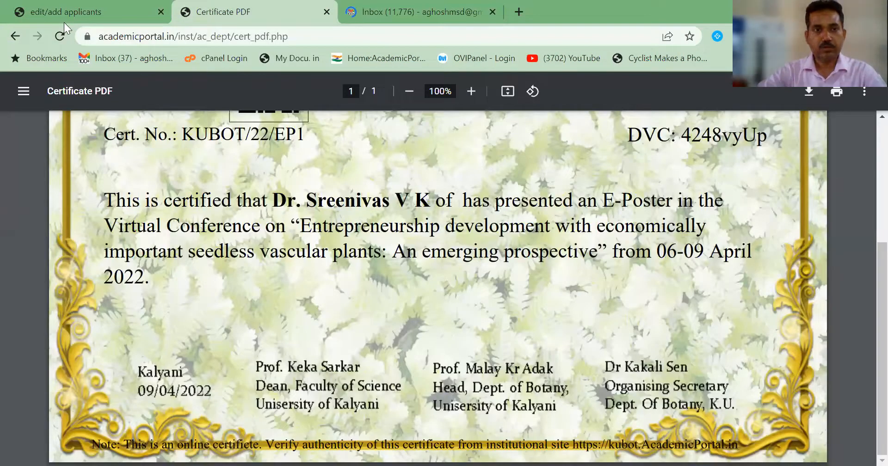
click(48, 16)
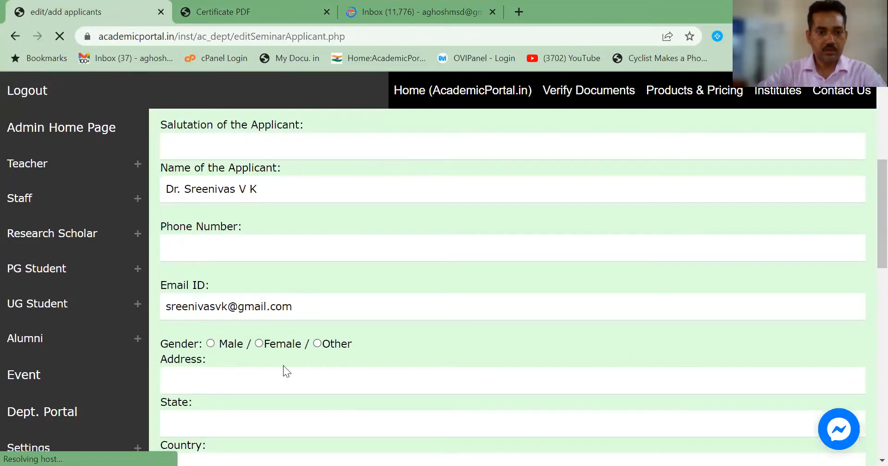
Step: Trim the institution to 'Sri Vyasa N. S. S. College, Kerala' by removing 'Wadakkanchery, Thrissur,' and '-680623'
scroll(284, 365, down, 1)
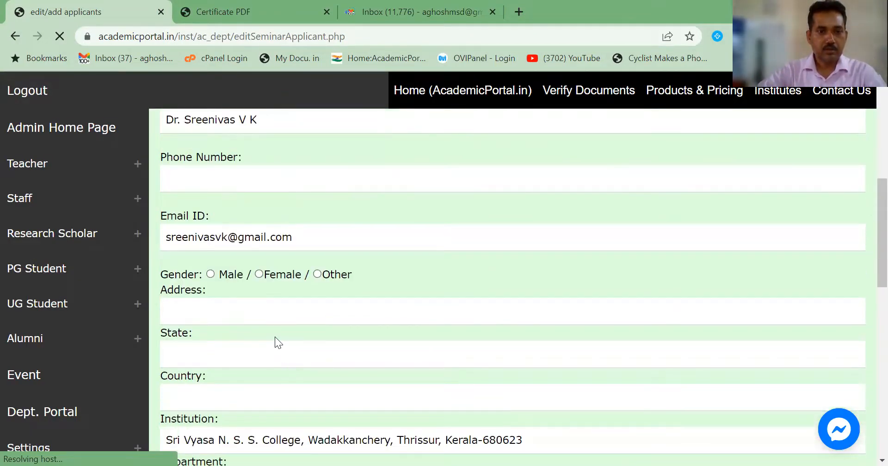
scroll(275, 337, down, 1)
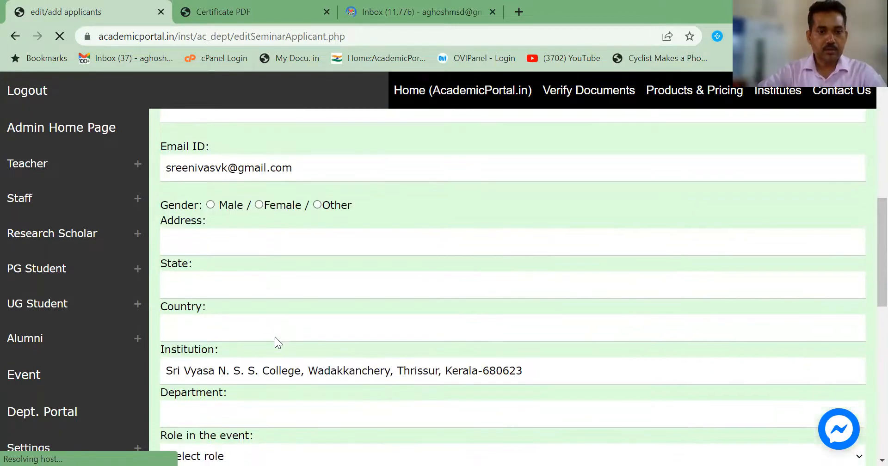
scroll(275, 337, down, 1)
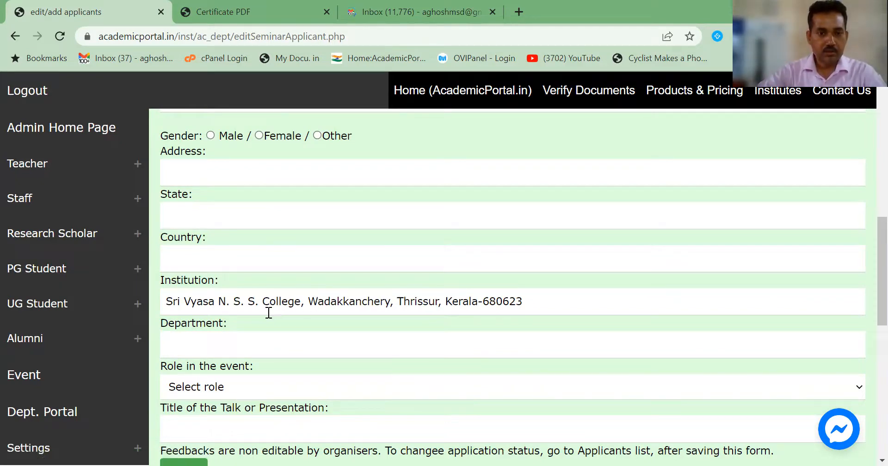
drag(307, 301, 438, 305)
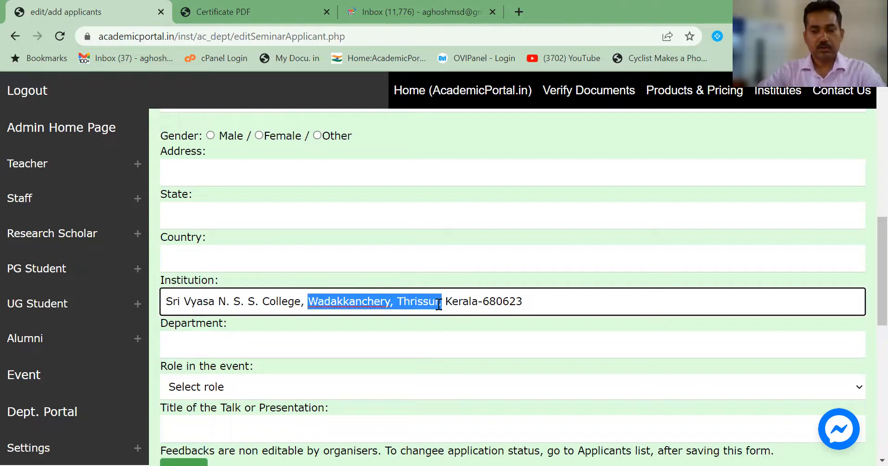
key(BackSpace)
click(407, 301)
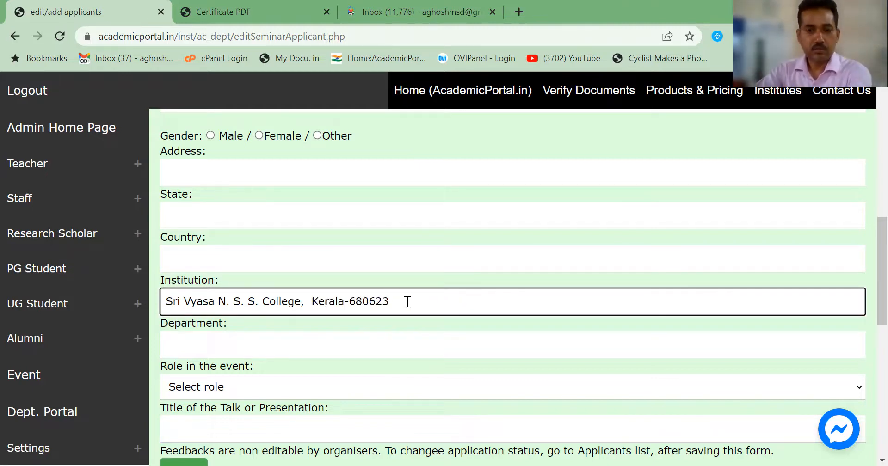
key(BackSpace)
key(BackSpace)
key(BackSpace)
key(BackSpace)
key(BackSpace)
key(BackSpace)
key(BackSpace)
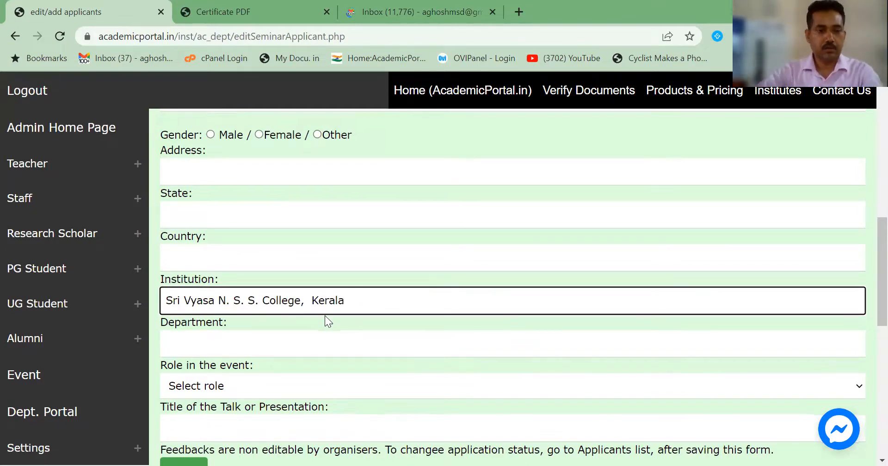
Step: Set the applicant's role to Poster Presenter and focus the Title field before switching to Gmail
scroll(325, 316, down, 1)
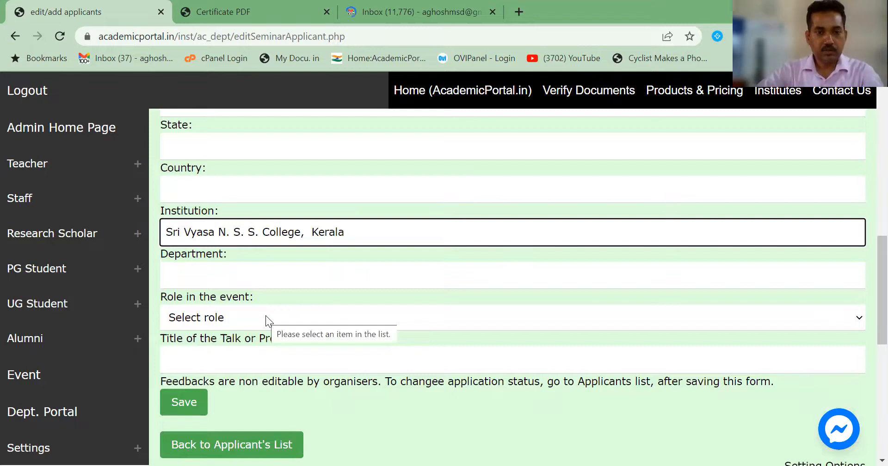
click(266, 318)
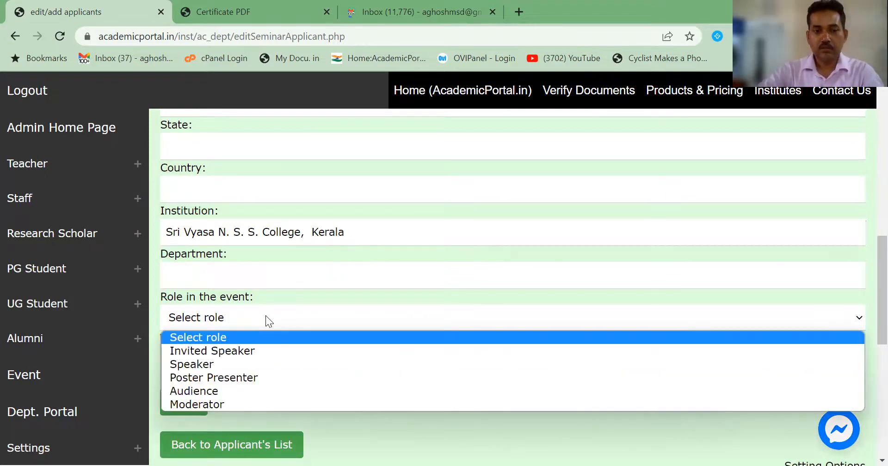
click(285, 377)
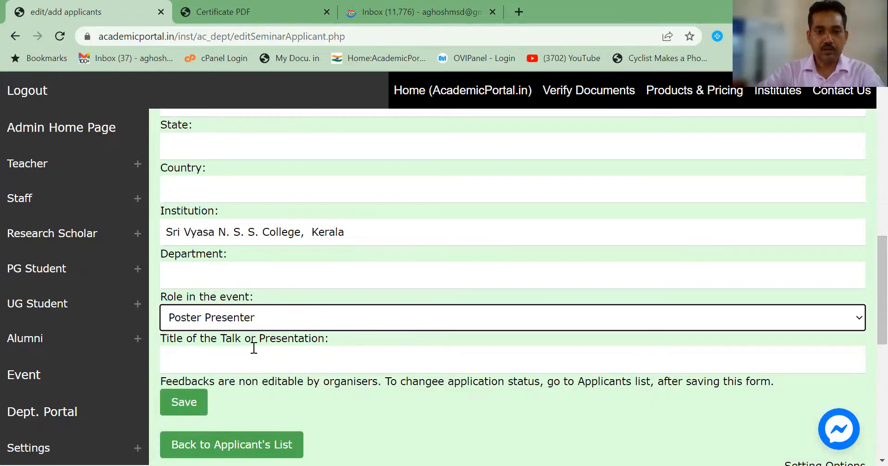
click(208, 360)
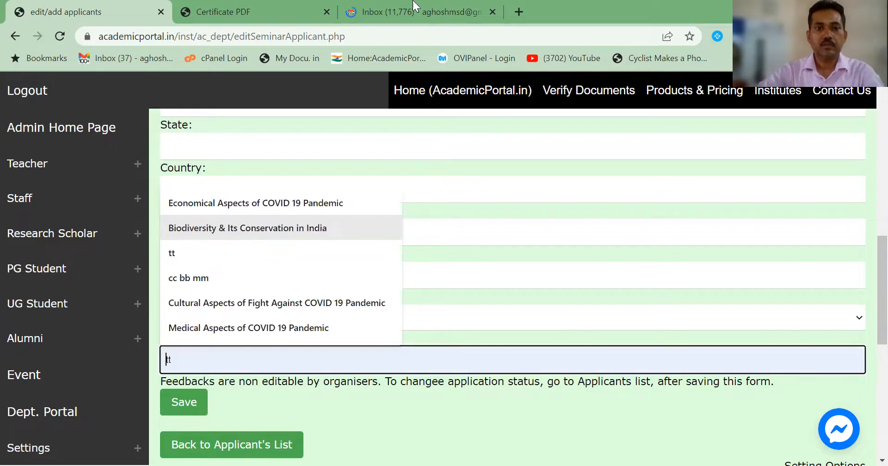
click(413, 6)
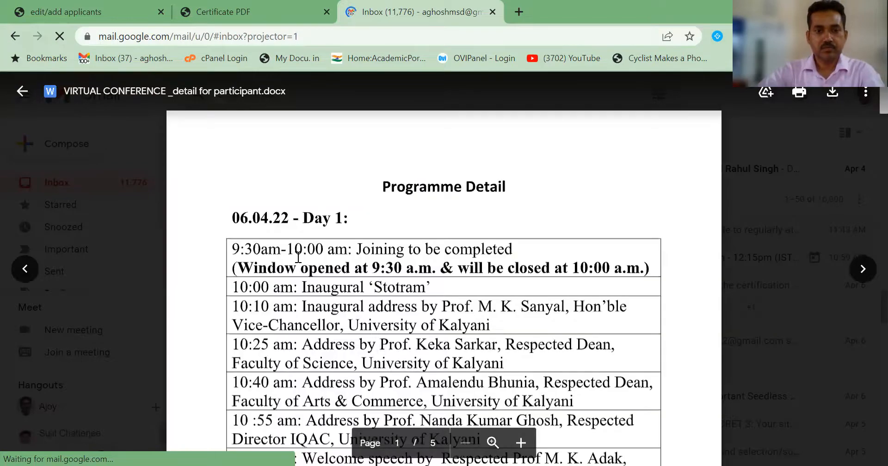
Step: Close the Gmail attachment preview and return to the inbox listing
scroll(296, 163, down, 3)
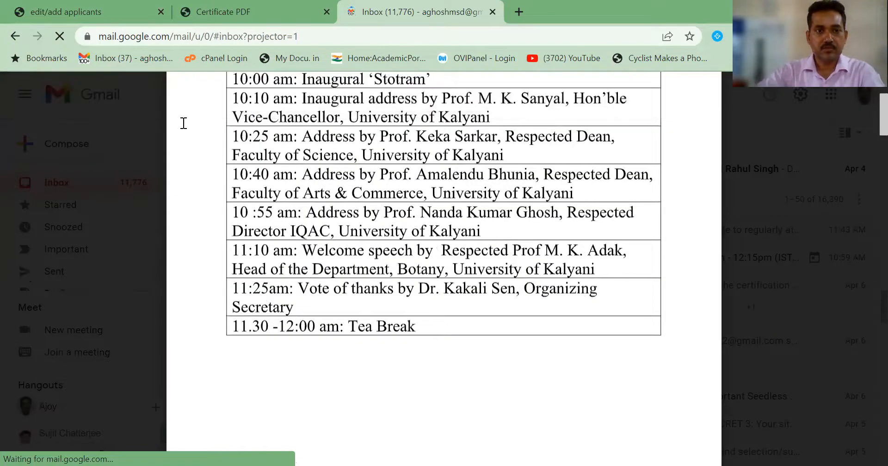
scroll(21, 97, up, 3)
click(22, 93)
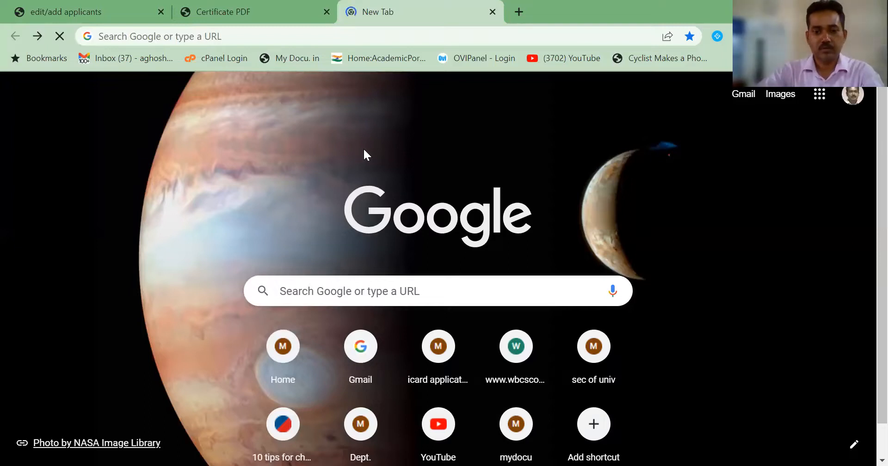
scroll(348, 118, down, 1)
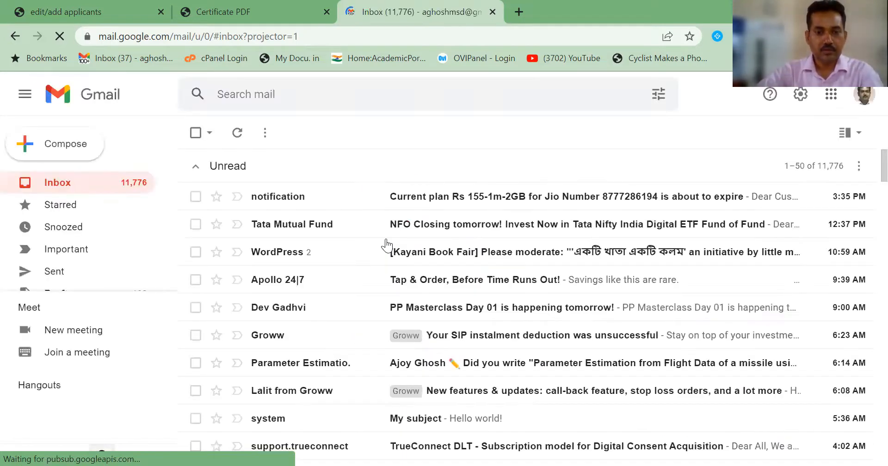
Step: Find the participant details.docx attachment in the Gmail inbox and preview it for reference
scroll(386, 245, down, 4)
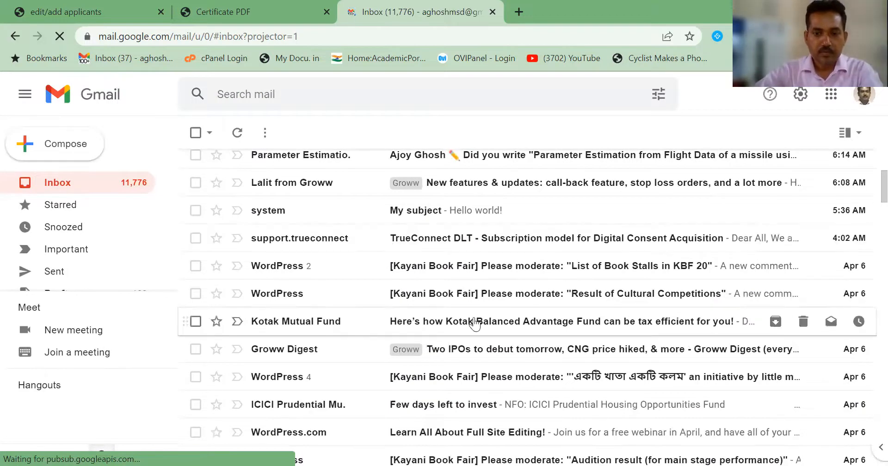
scroll(476, 324, down, 3)
scroll(475, 323, down, 3)
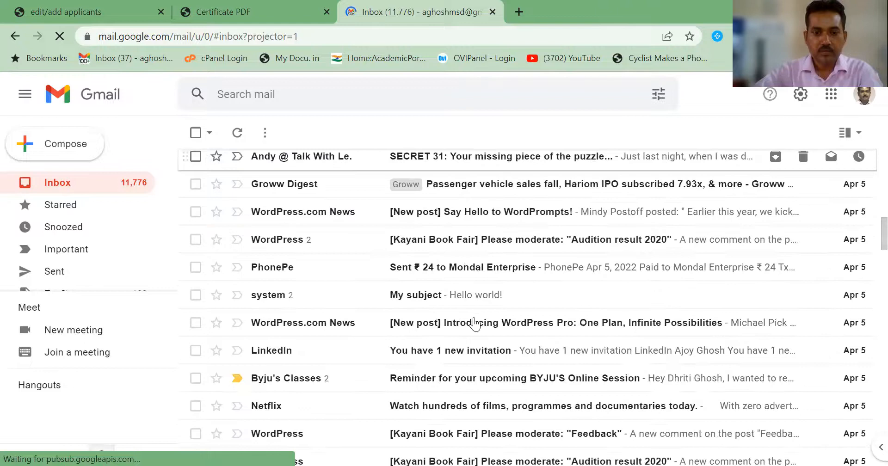
scroll(475, 324, down, 3)
scroll(475, 321, down, 5)
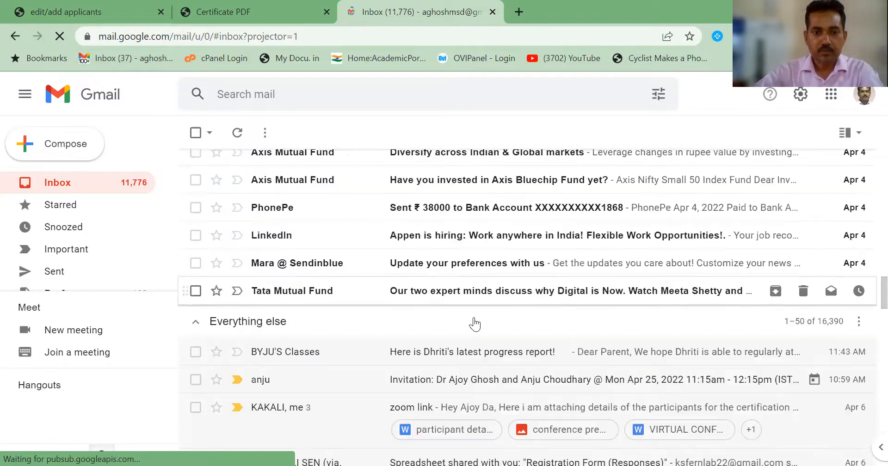
scroll(433, 316, down, 3)
click(432, 310)
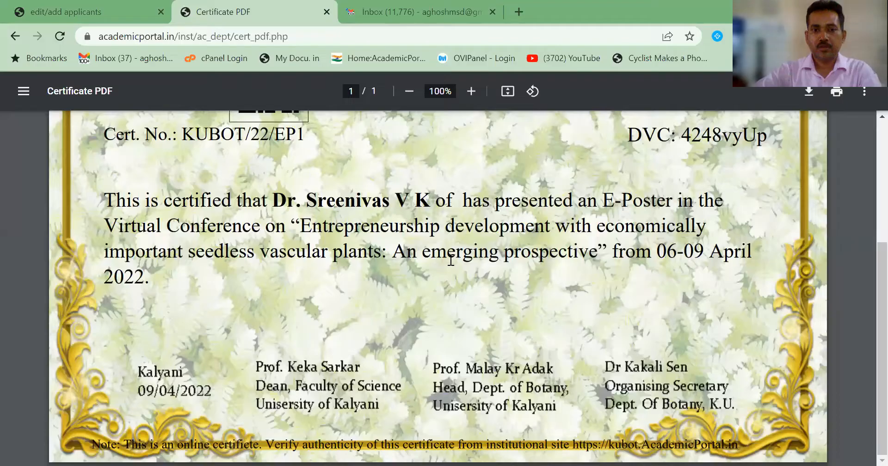
Step: Enter the title 'Spore morphology of the genus Pteris L. in Kerala', fix its spacing, and save the record
click(72, 2)
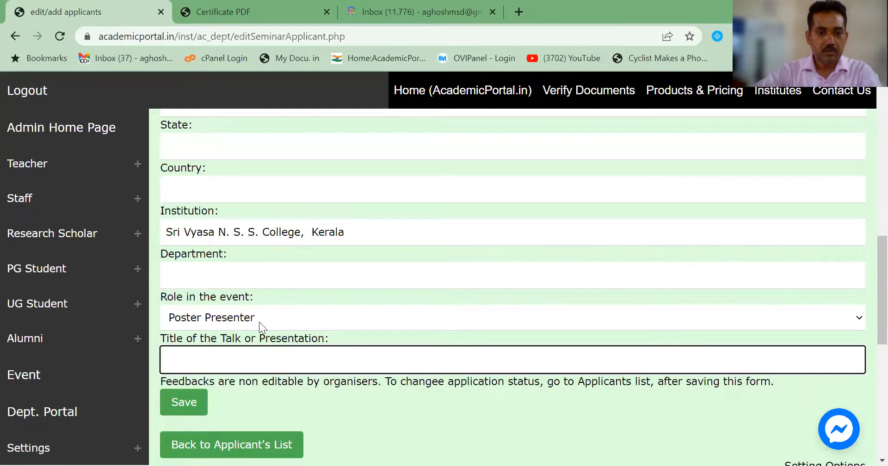
click(225, 354)
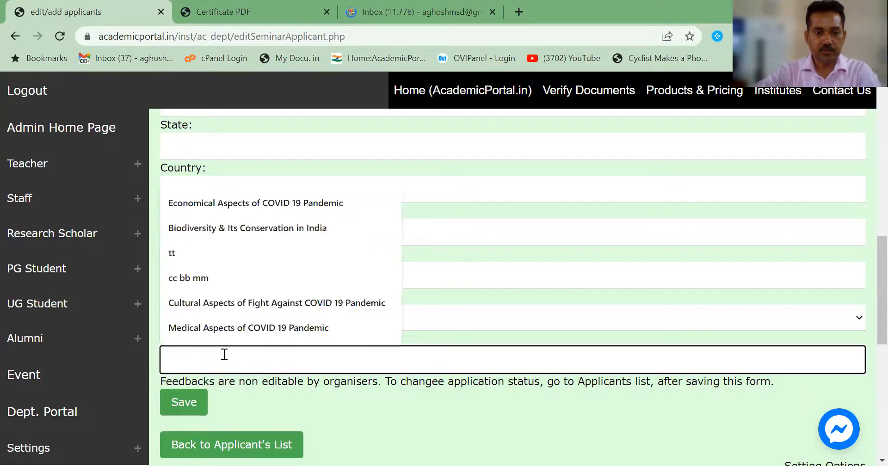
text(Sporemorphologyof thegenus Pteris L.inKerala)
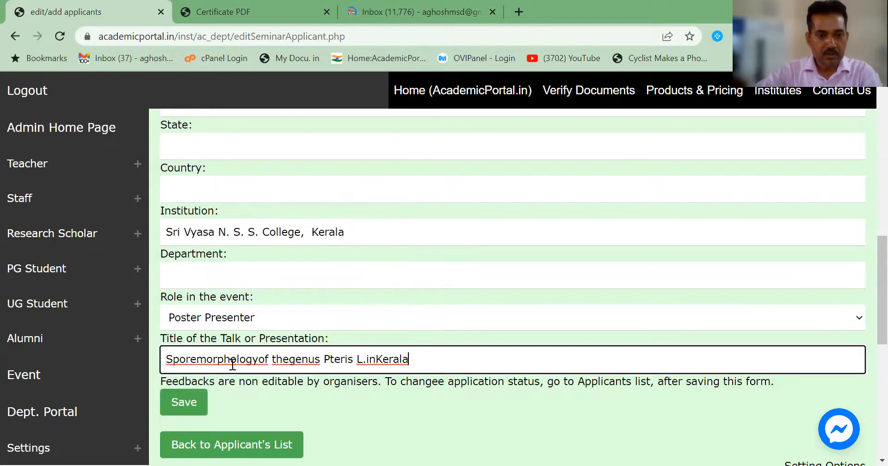
click(257, 361)
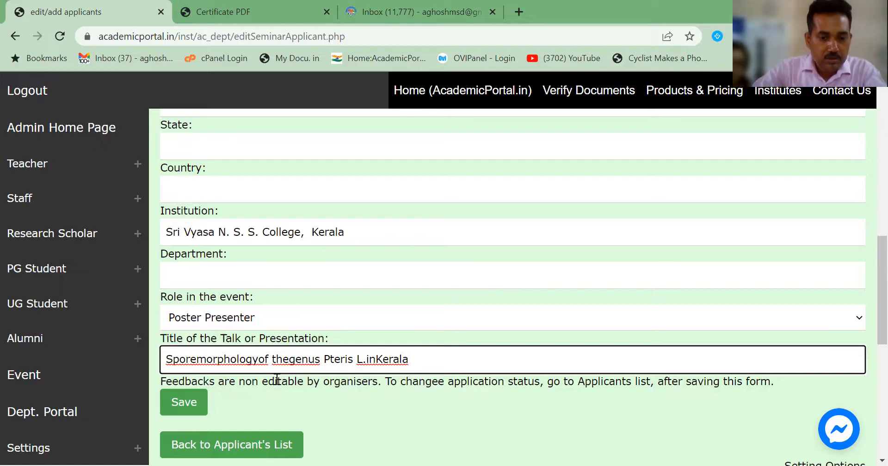
click(297, 363)
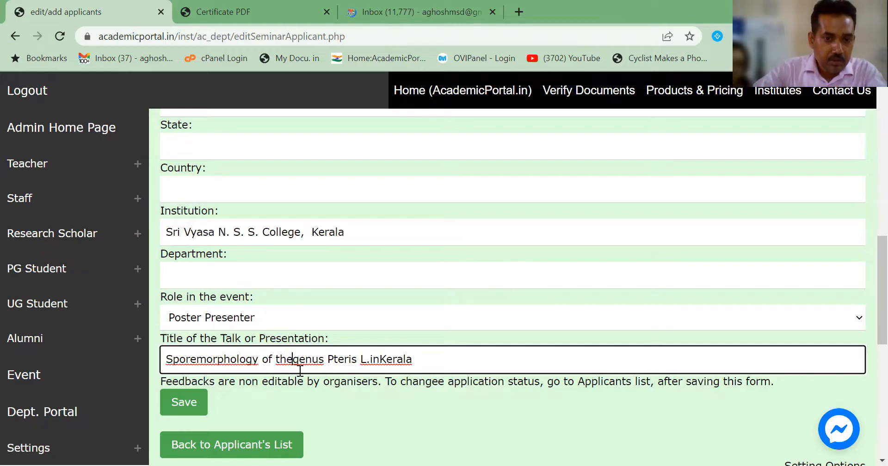
click(374, 360)
click(387, 368)
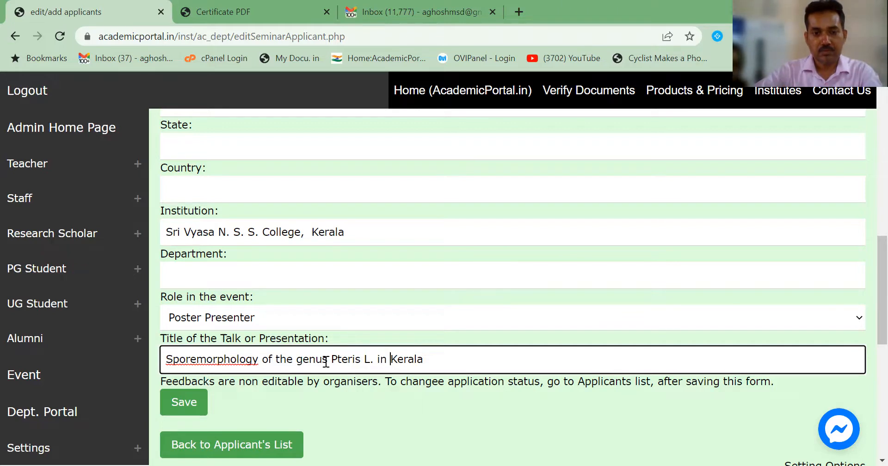
click(198, 362)
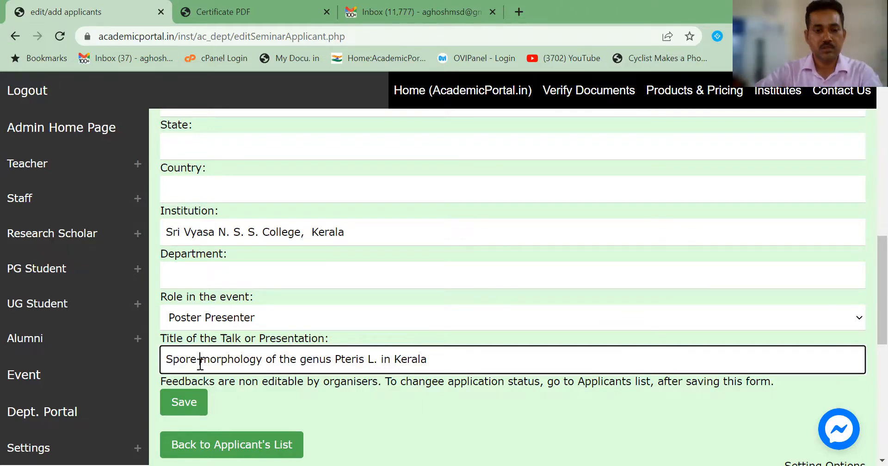
click(189, 410)
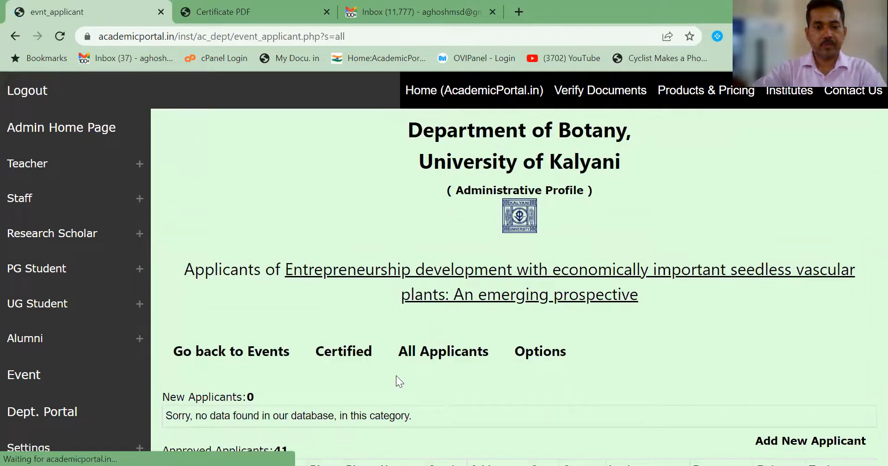
Step: Check that the Sri Vyasa N. S. S. College row shows Poster Presenter and the spore-morphology title
scroll(396, 376, down, 5)
scroll(396, 376, down, 4)
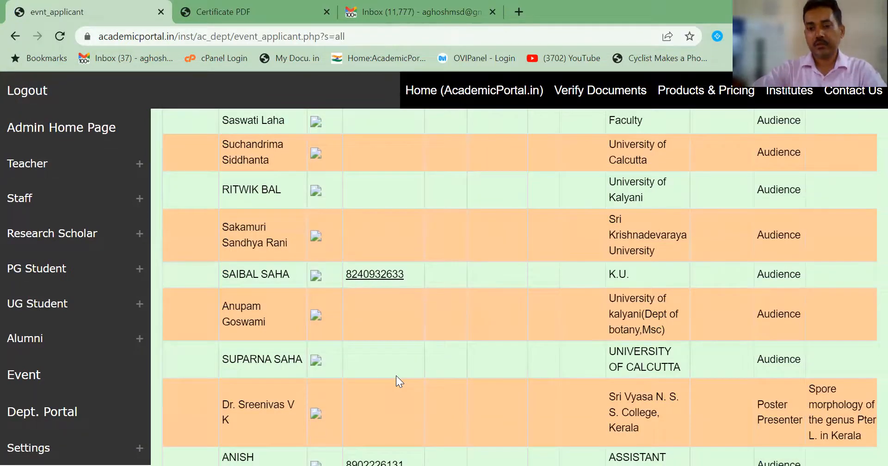
scroll(396, 376, down, 3)
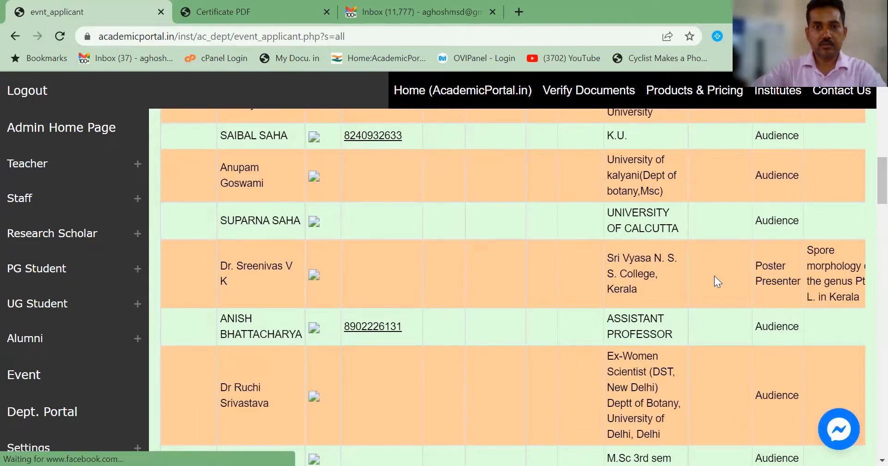
scroll(715, 276, up, 10)
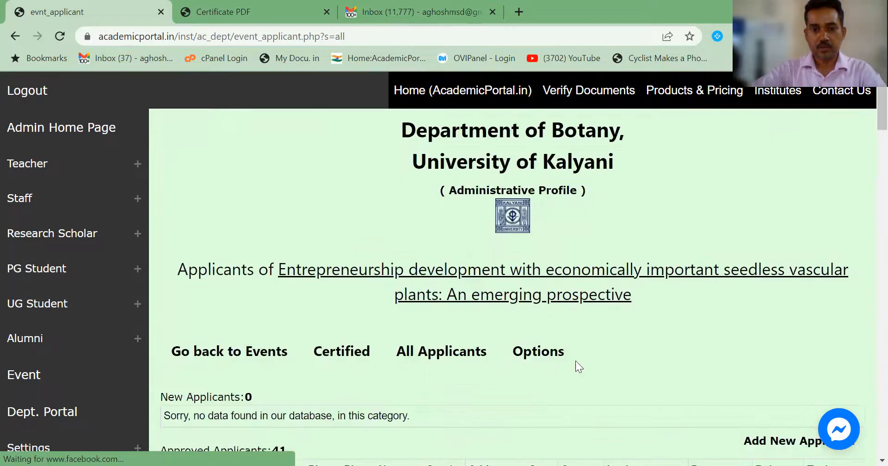
Step: Open the Poster Presenter certificate Test Print page from the event's Options, listing two presenters
click(545, 359)
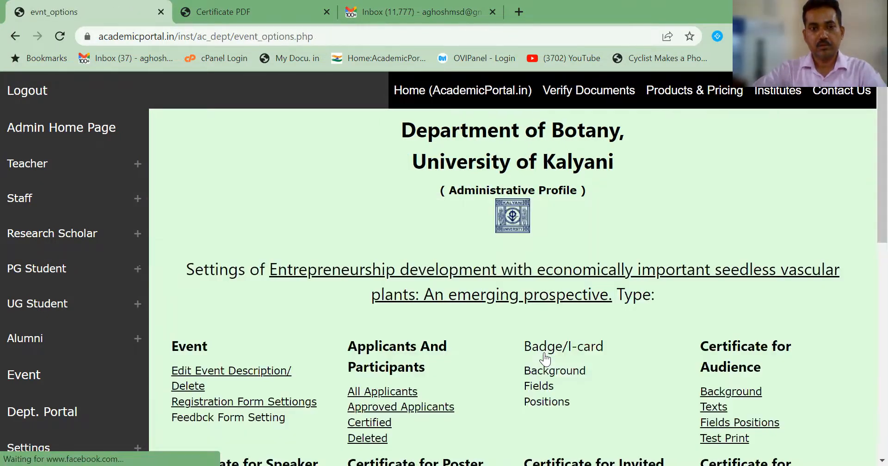
scroll(401, 365, down, 3)
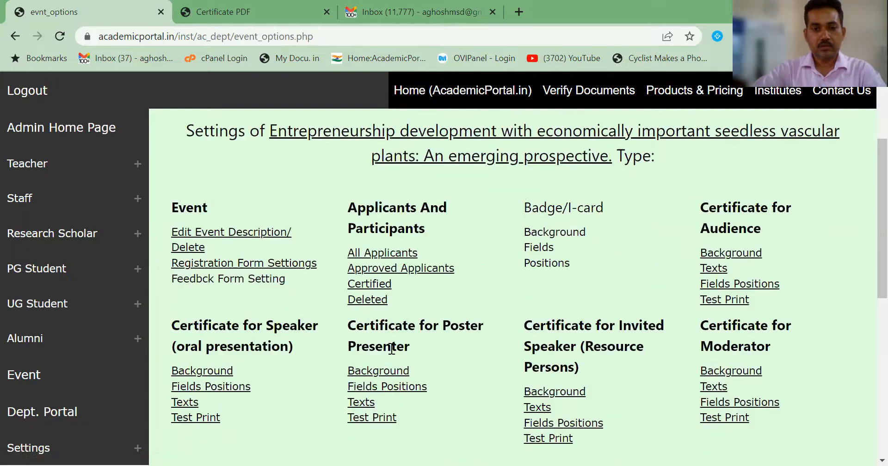
click(385, 419)
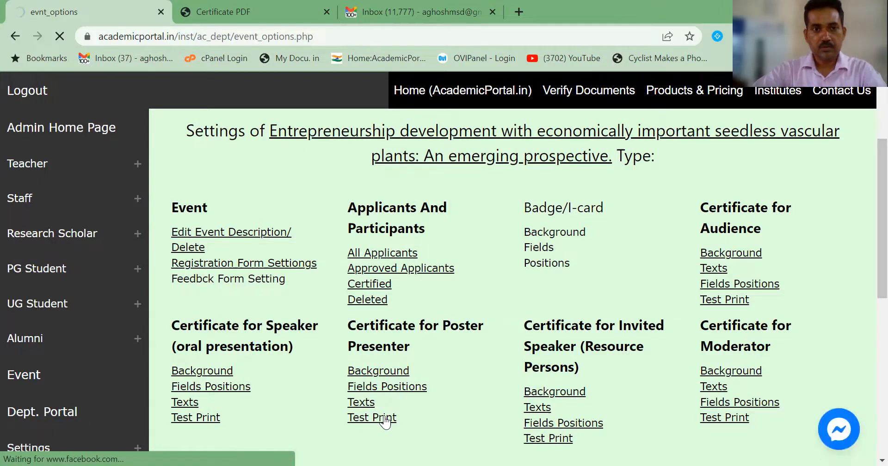
scroll(356, 362, down, 3)
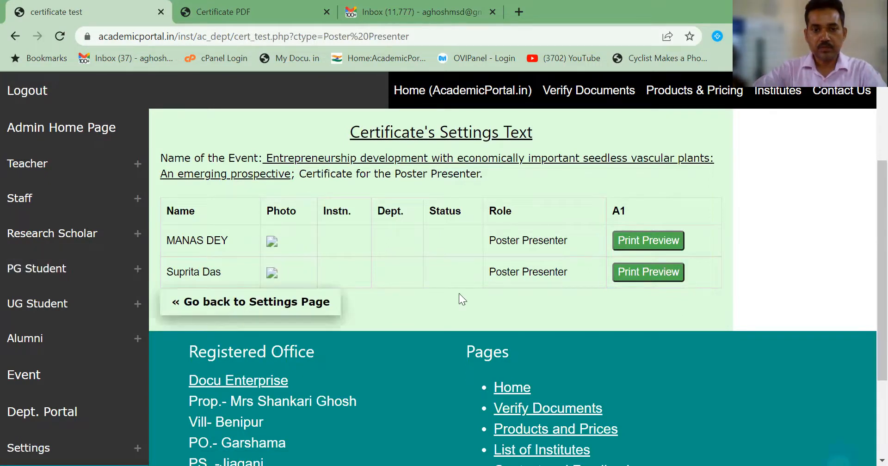
click(641, 240)
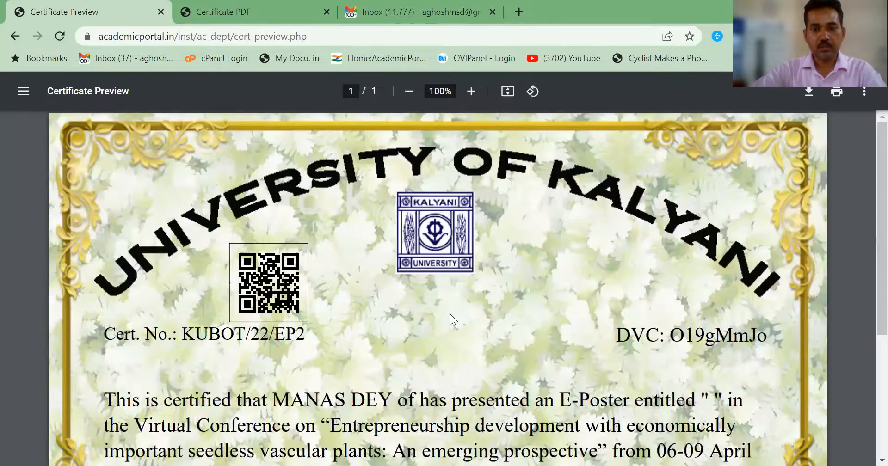
scroll(450, 314, down, 2)
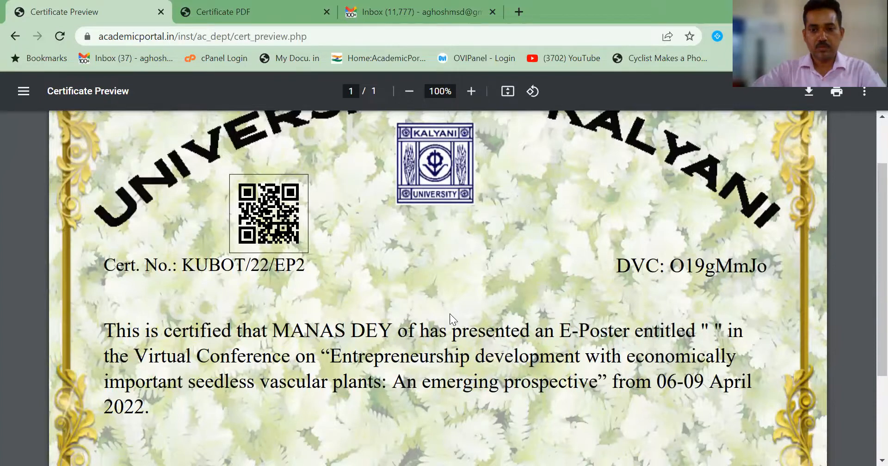
scroll(450, 313, down, 1)
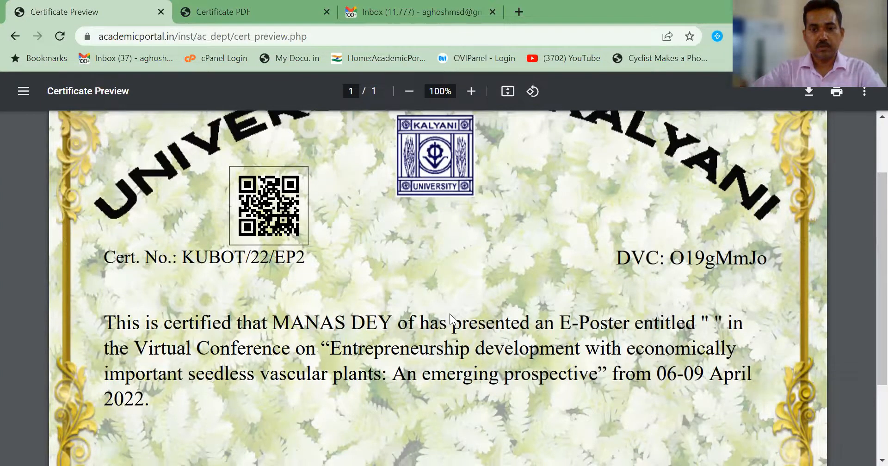
scroll(450, 317, down, 2)
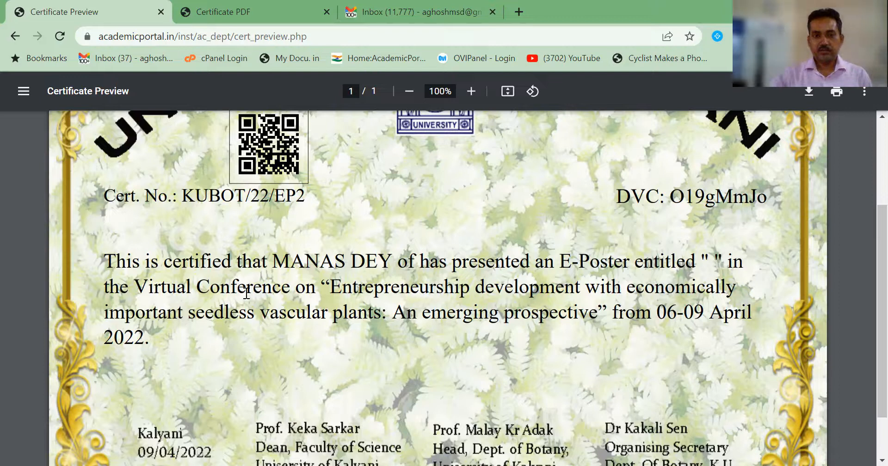
click(15, 37)
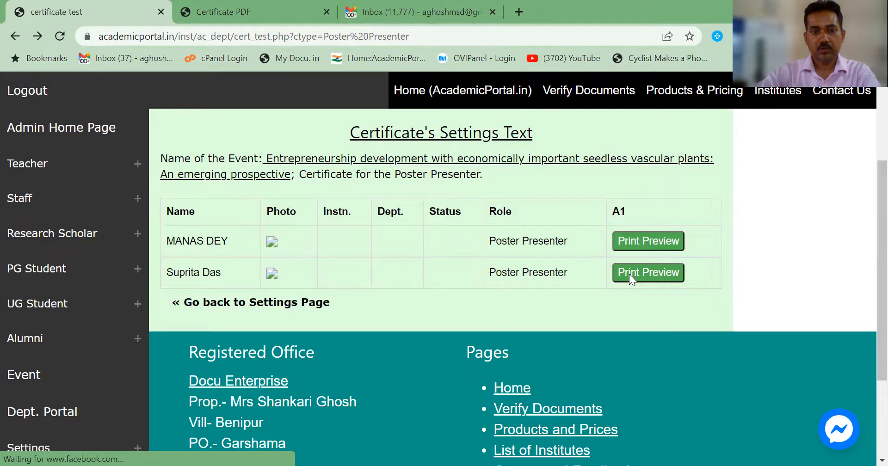
Step: Preview the second poster presenter's certificate PDF, number KUBOT/22/EP2, and scroll through it
click(629, 274)
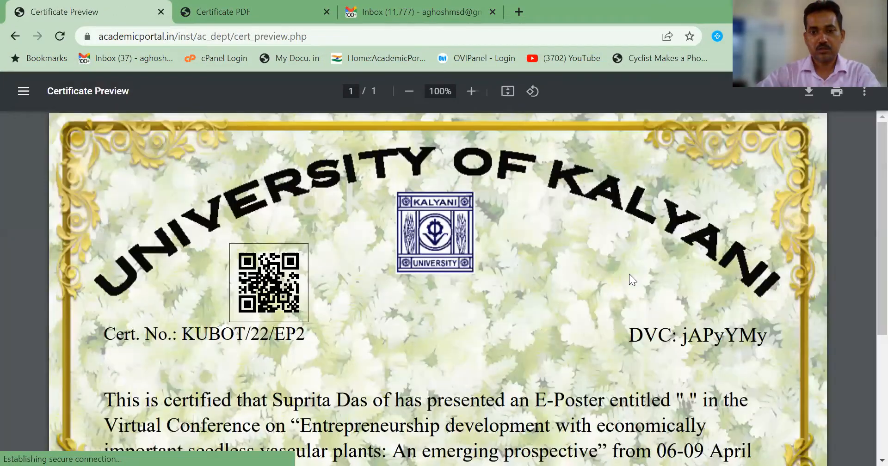
scroll(629, 274, down, 3)
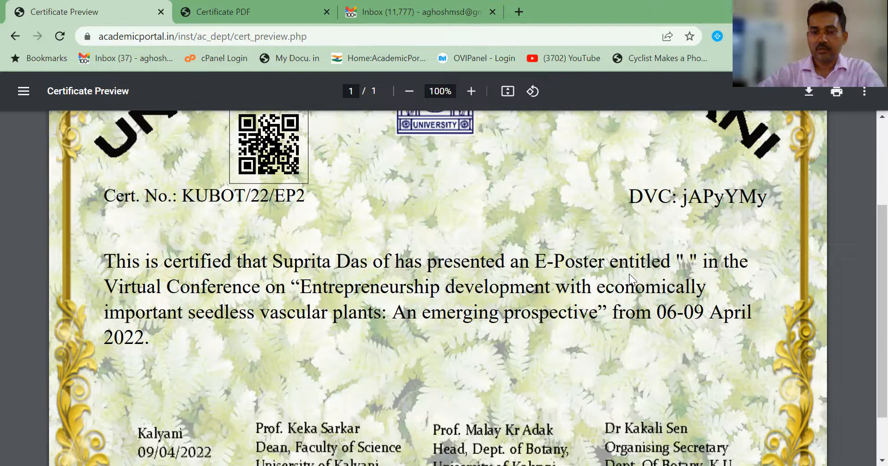
scroll(629, 274, down, 1)
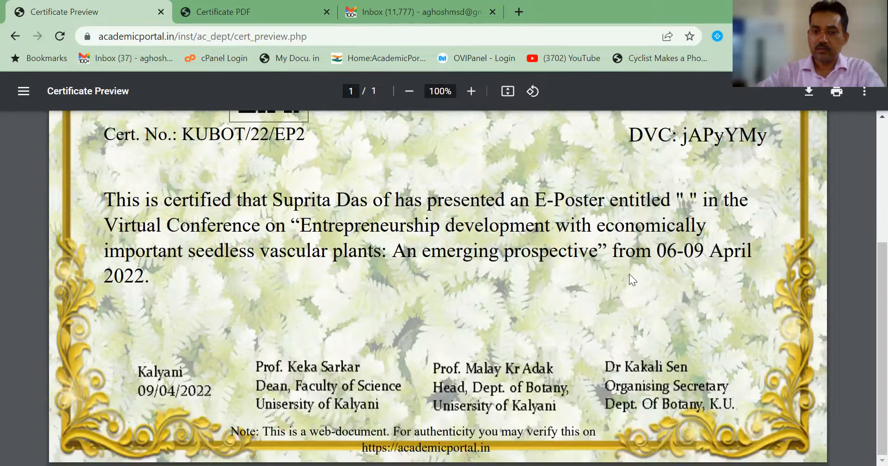